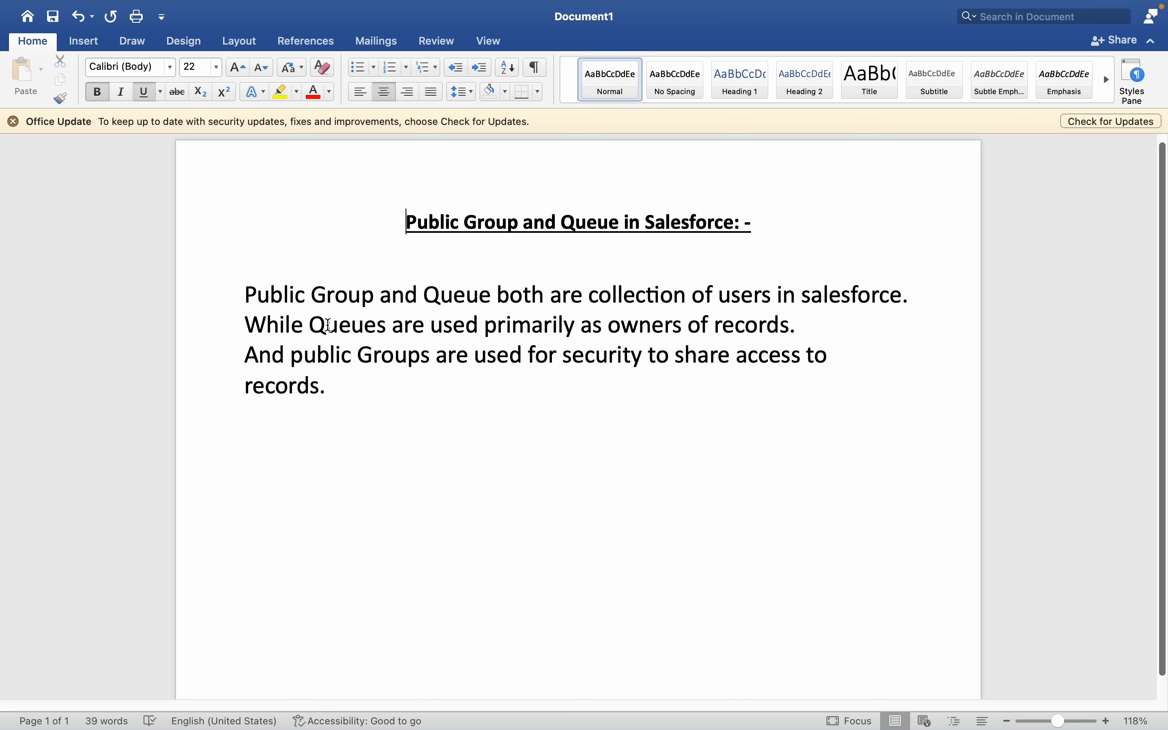
left_click_drag(311, 324, 777, 329)
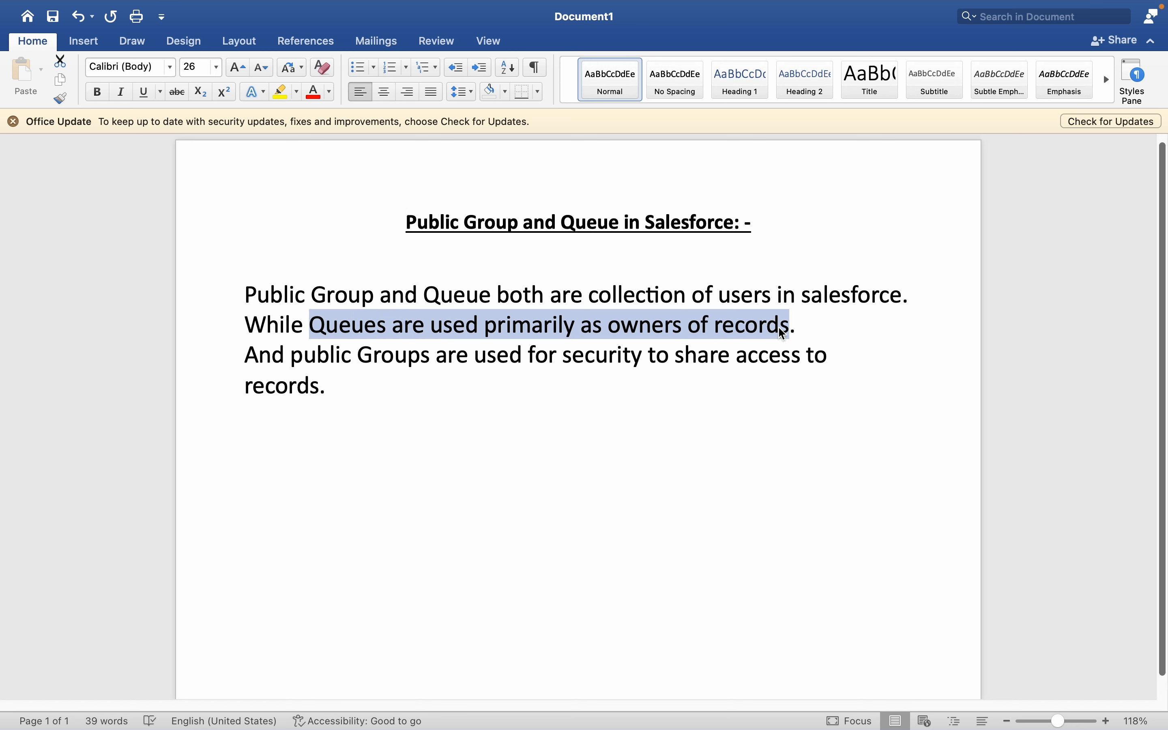
left_click(824, 326)
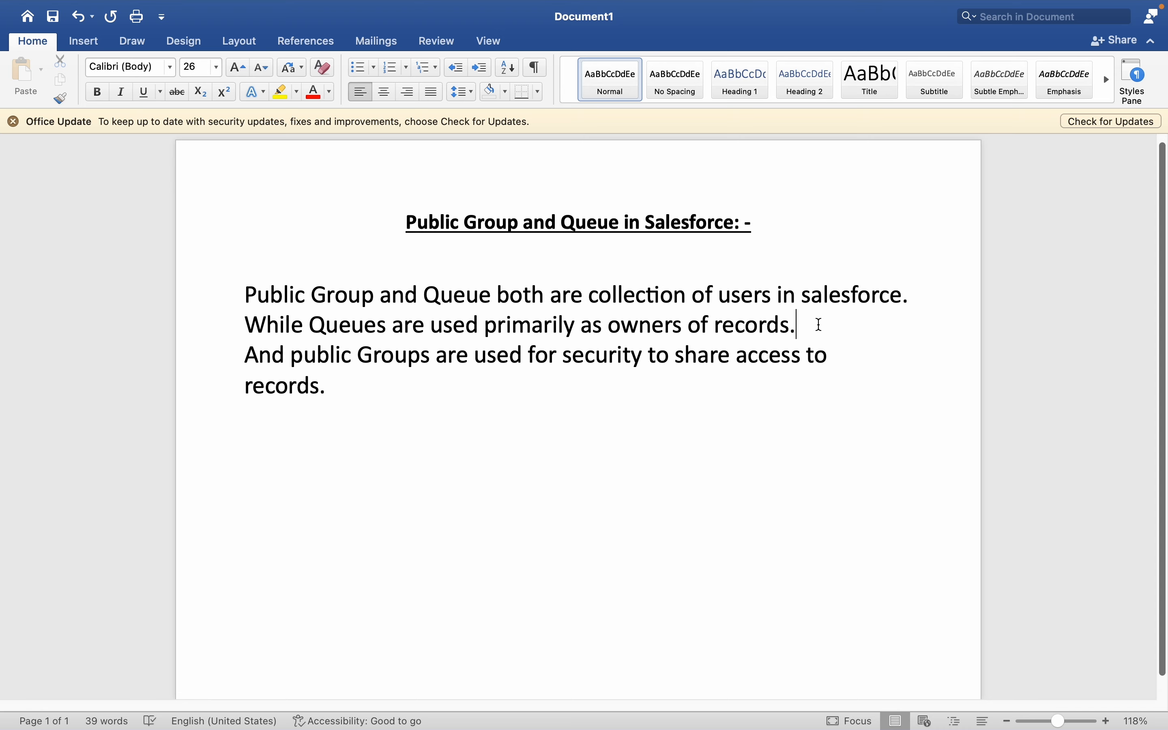
Switch to Salesforce in the browser, open Setup and go to the Public Groups page.
key("ctrl+Left")
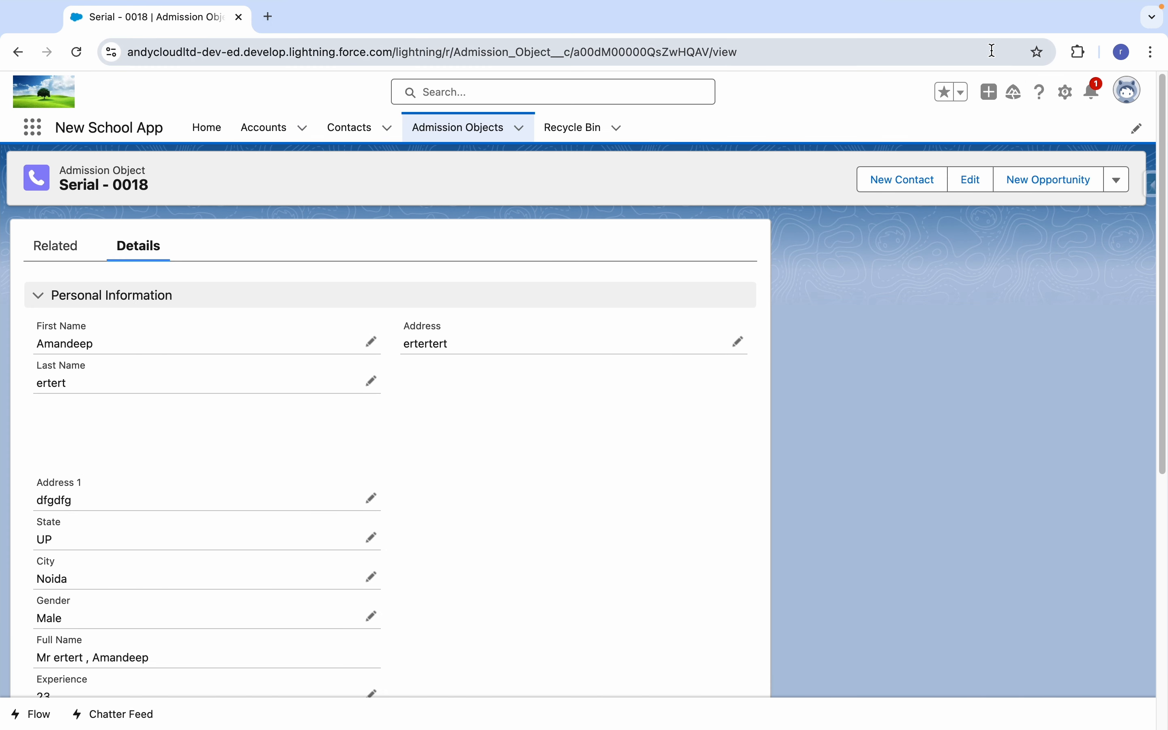
left_click(1066, 92)
left_click(1021, 162)
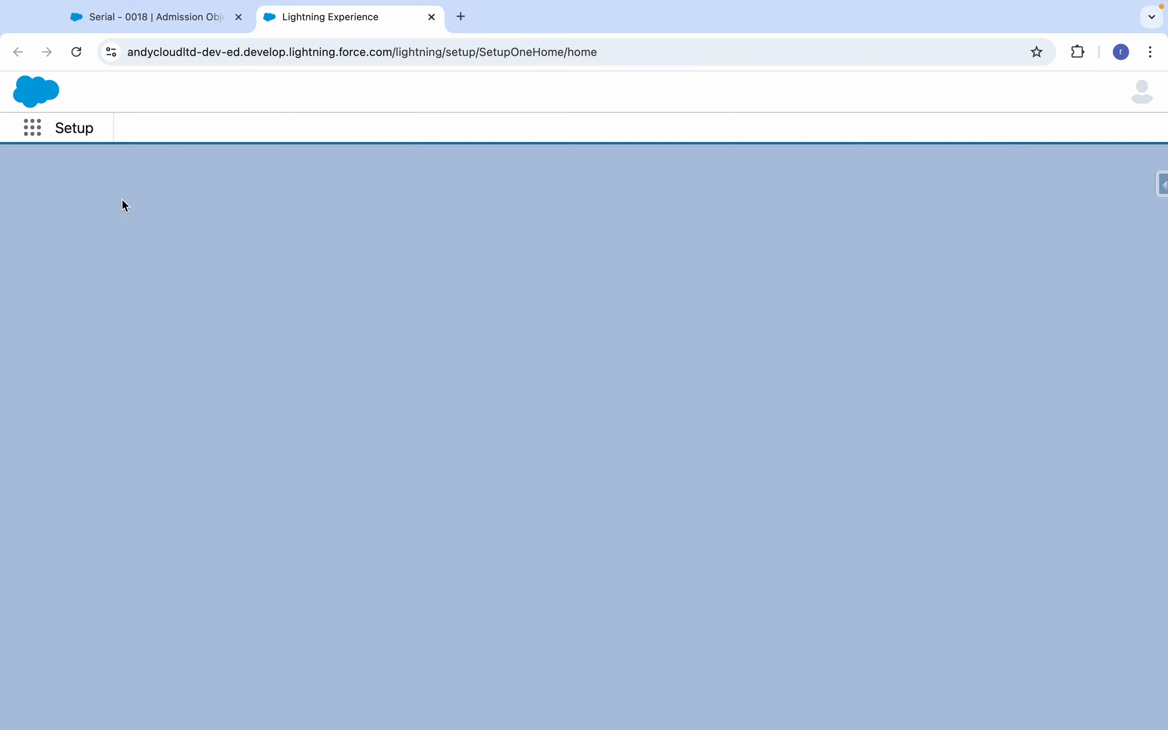
type("public")
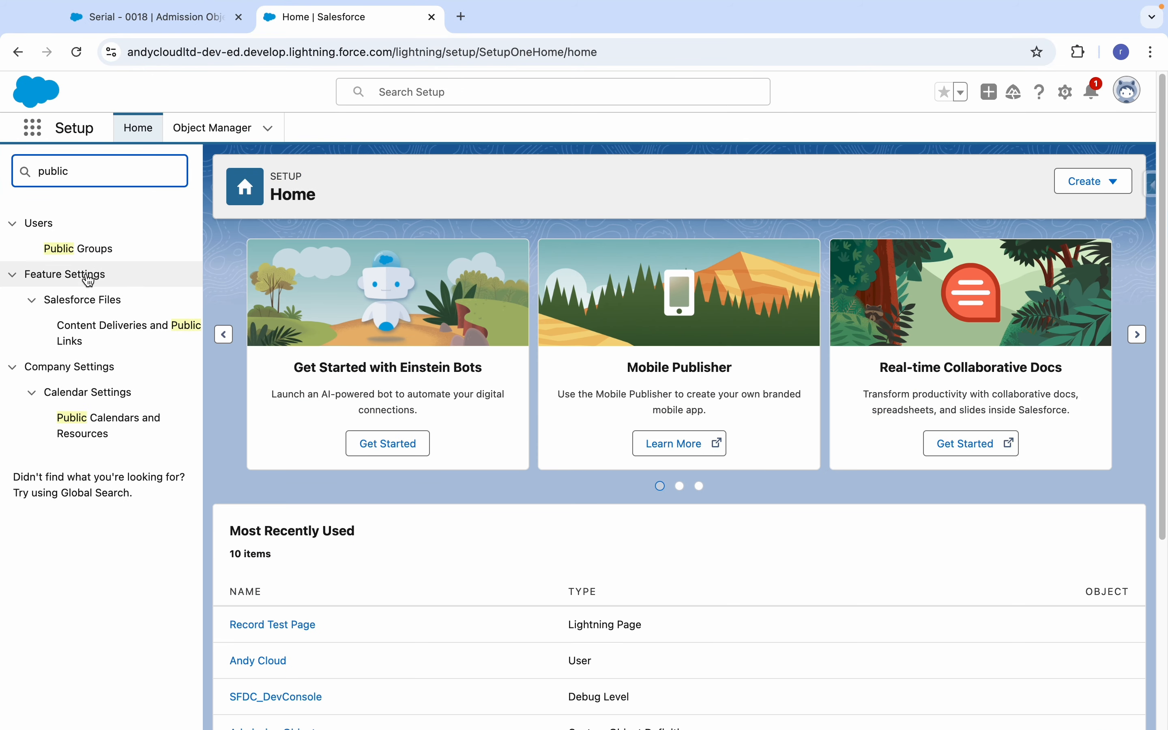
left_click(92, 249)
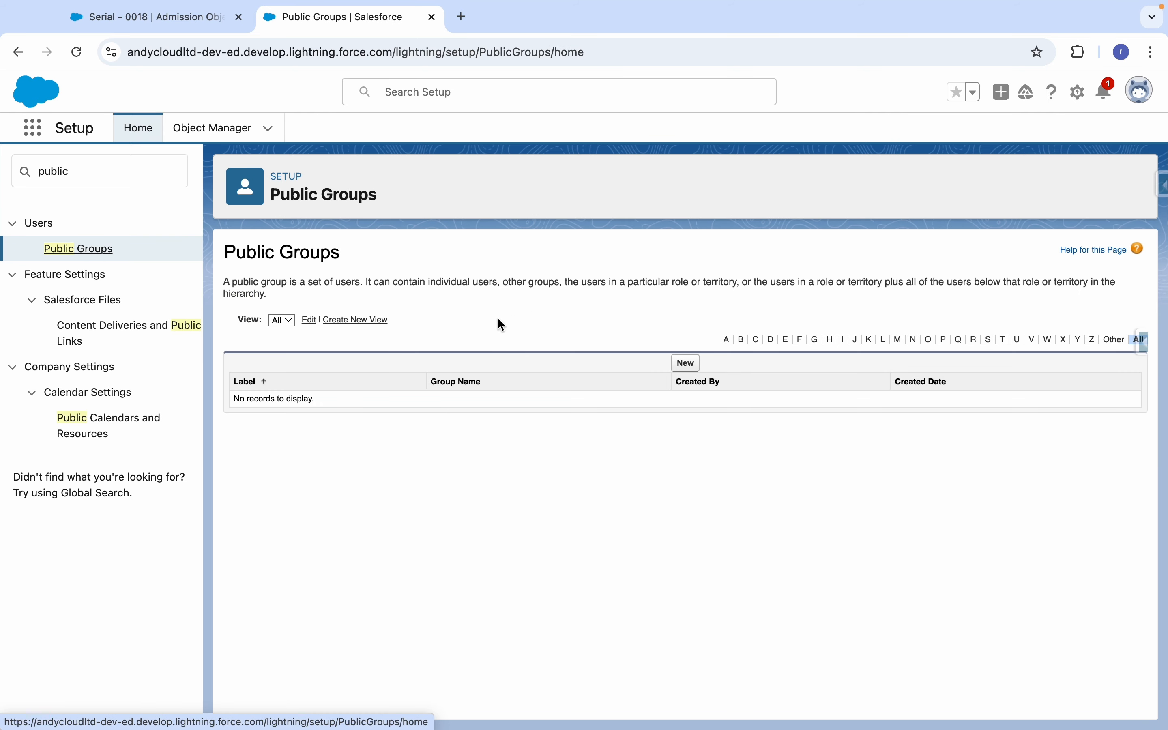
Start a new public group with the label New Public Group and the group name New_Public_Group.
left_click(688, 363)
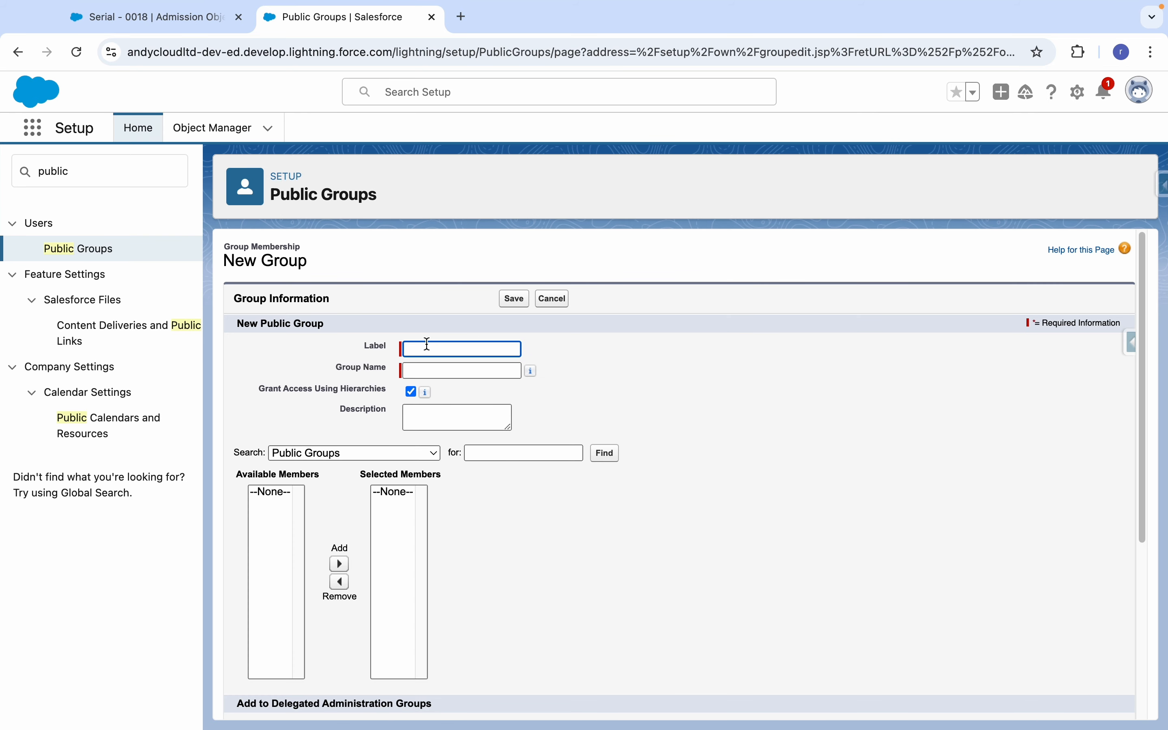
type("New")
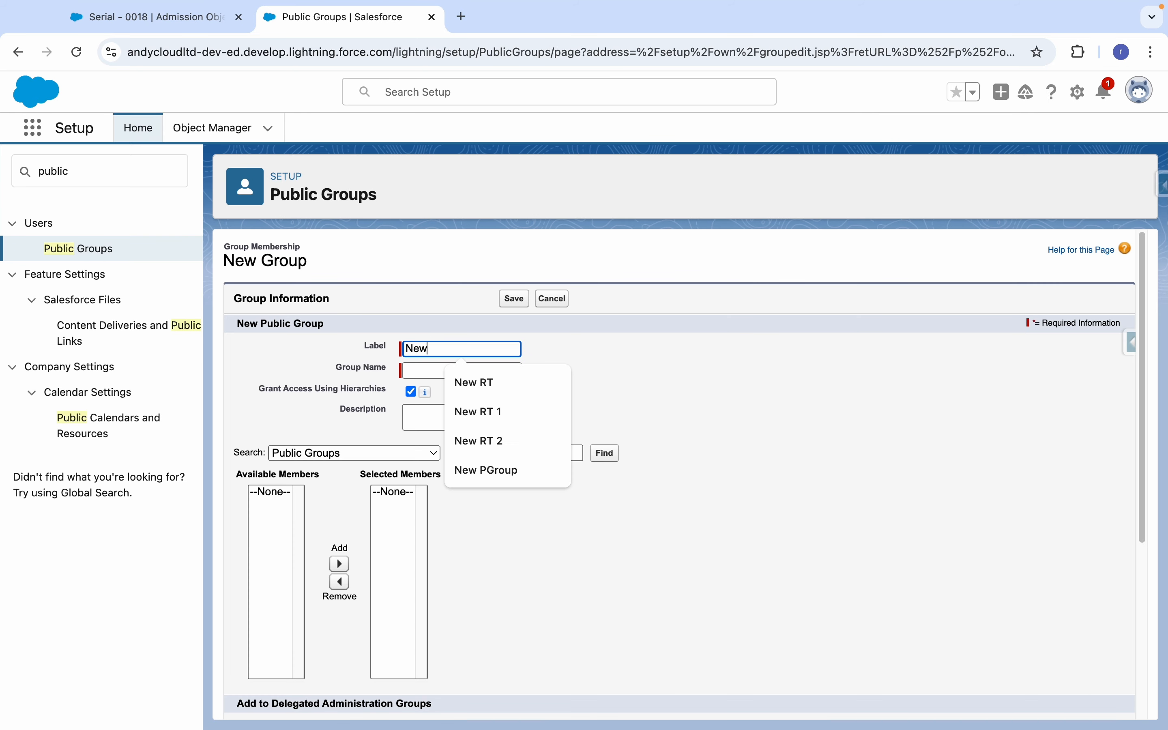
type(" Public Group")
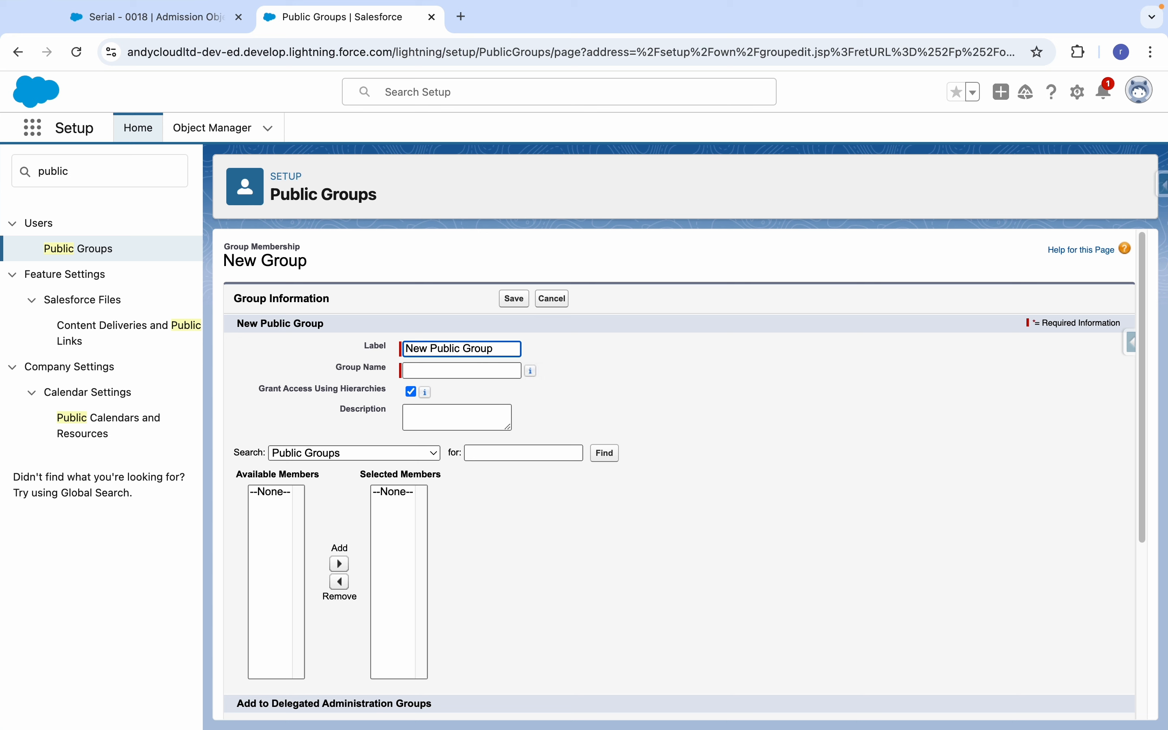
key("Tab")
key("Tab")
key("Tab")
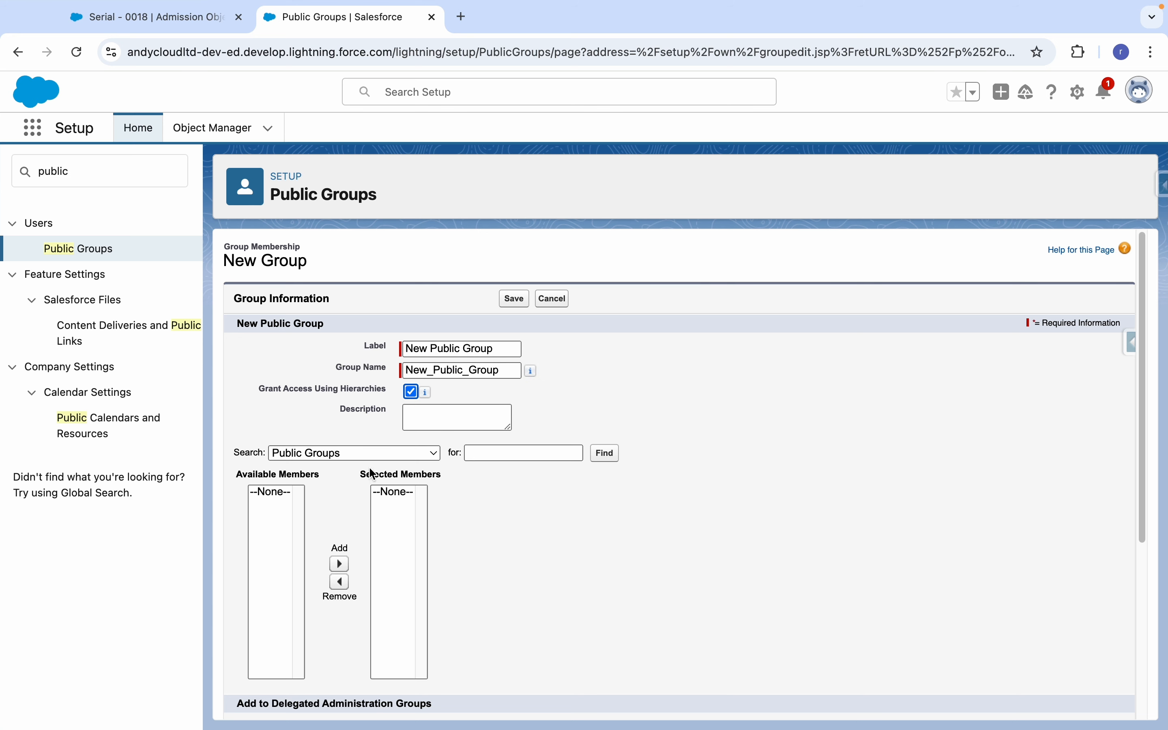
Add the users New User 1 and User New 2nd as members of the public group and save it.
left_click(355, 453)
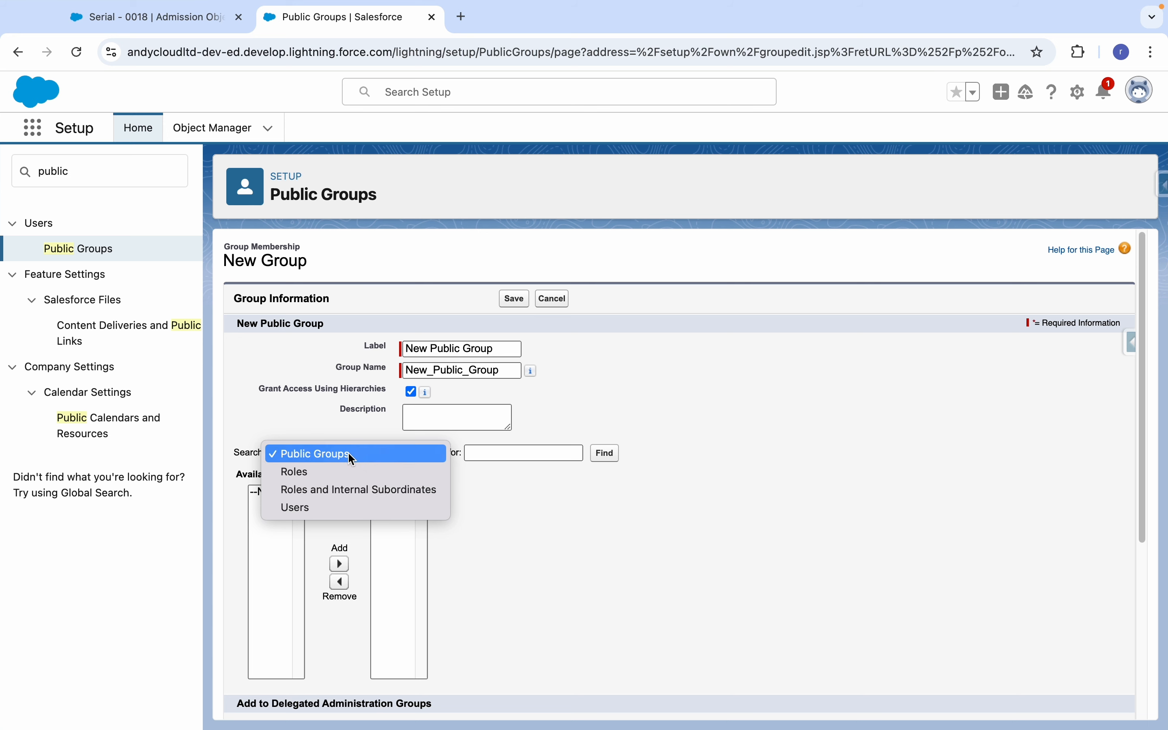
left_click(337, 467)
left_click(336, 453)
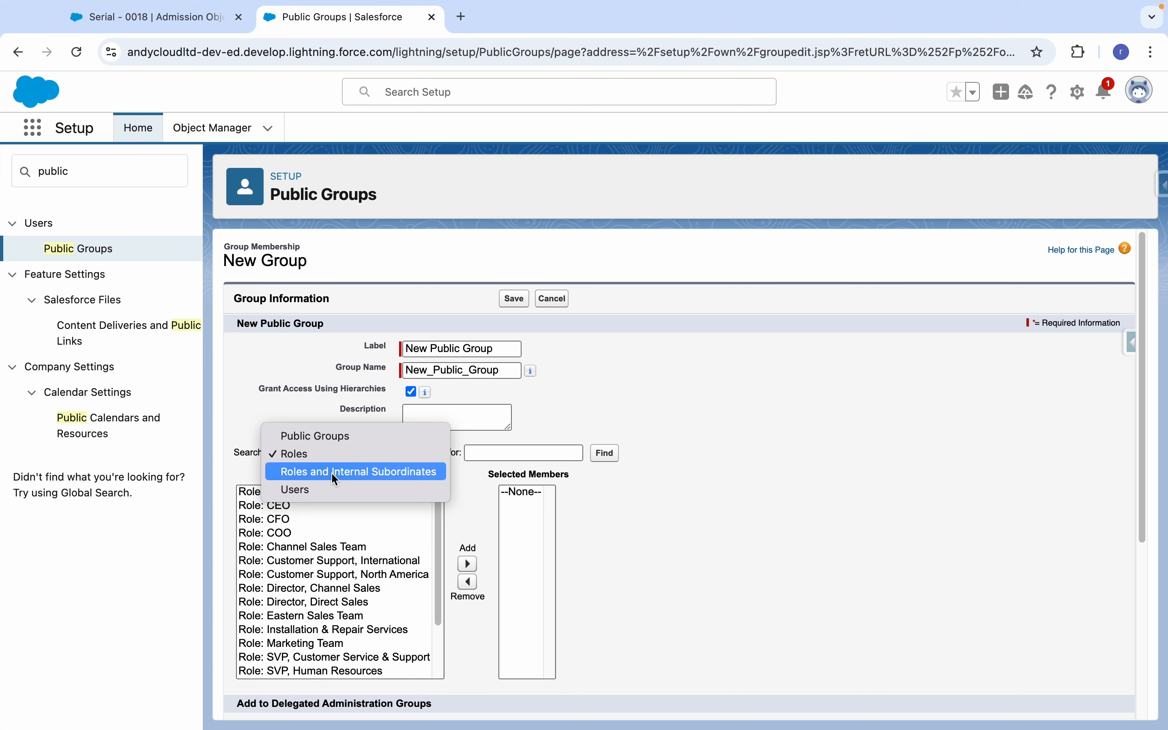
left_click(316, 488)
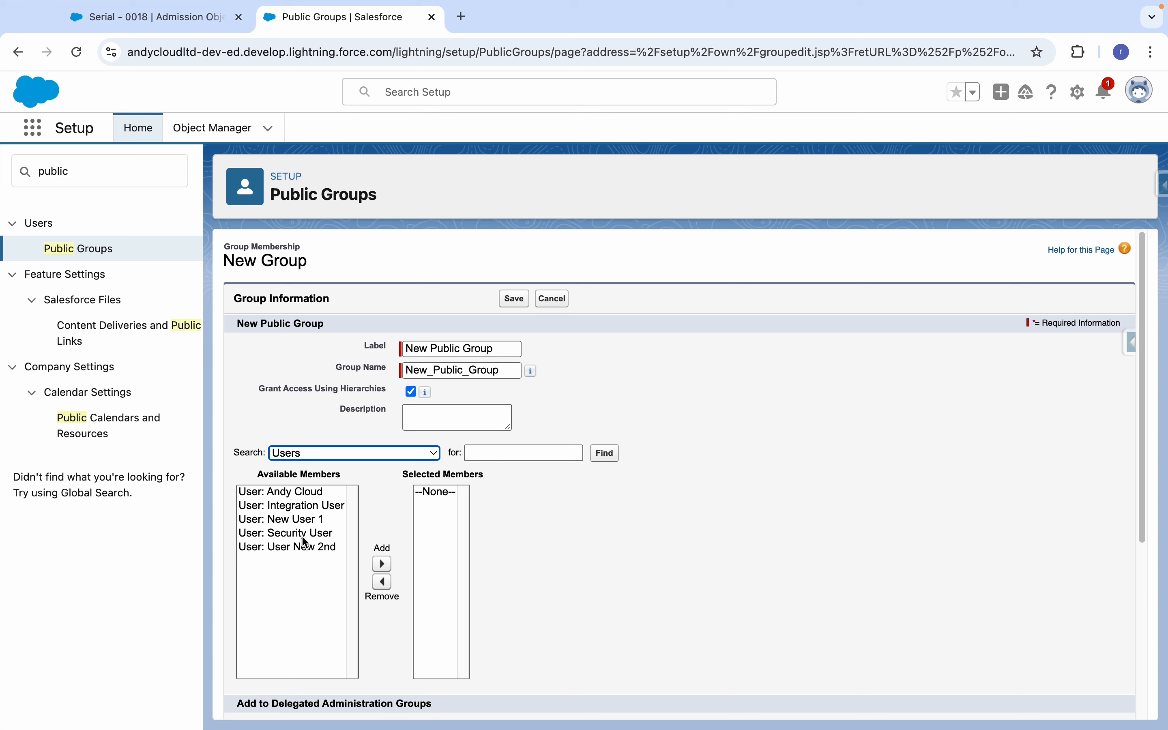
left_click(312, 520)
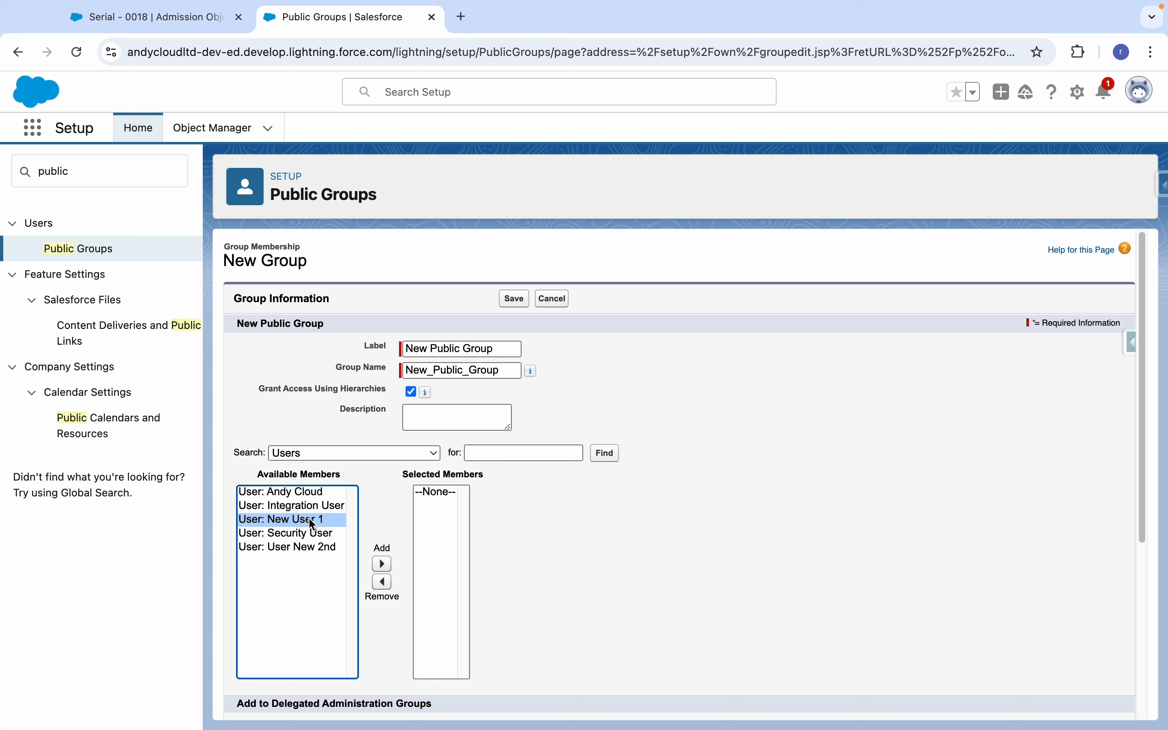
left_click(313, 547, "super")
left_click(382, 563)
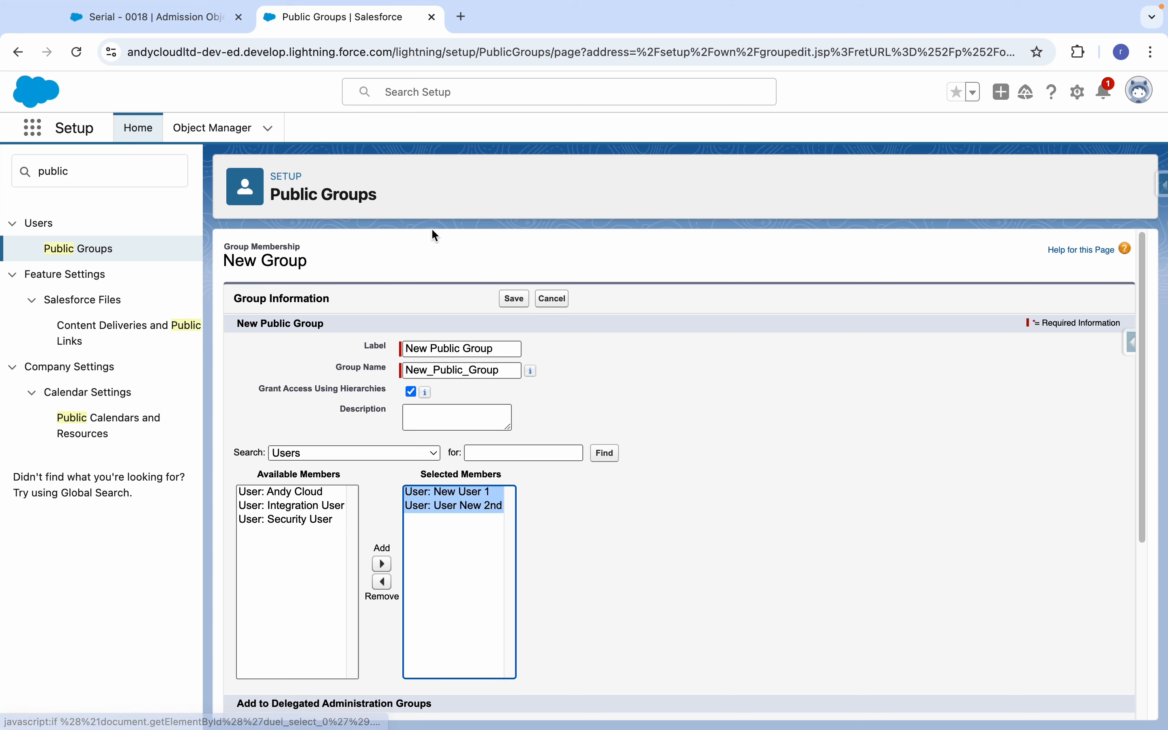
left_click(731, 529)
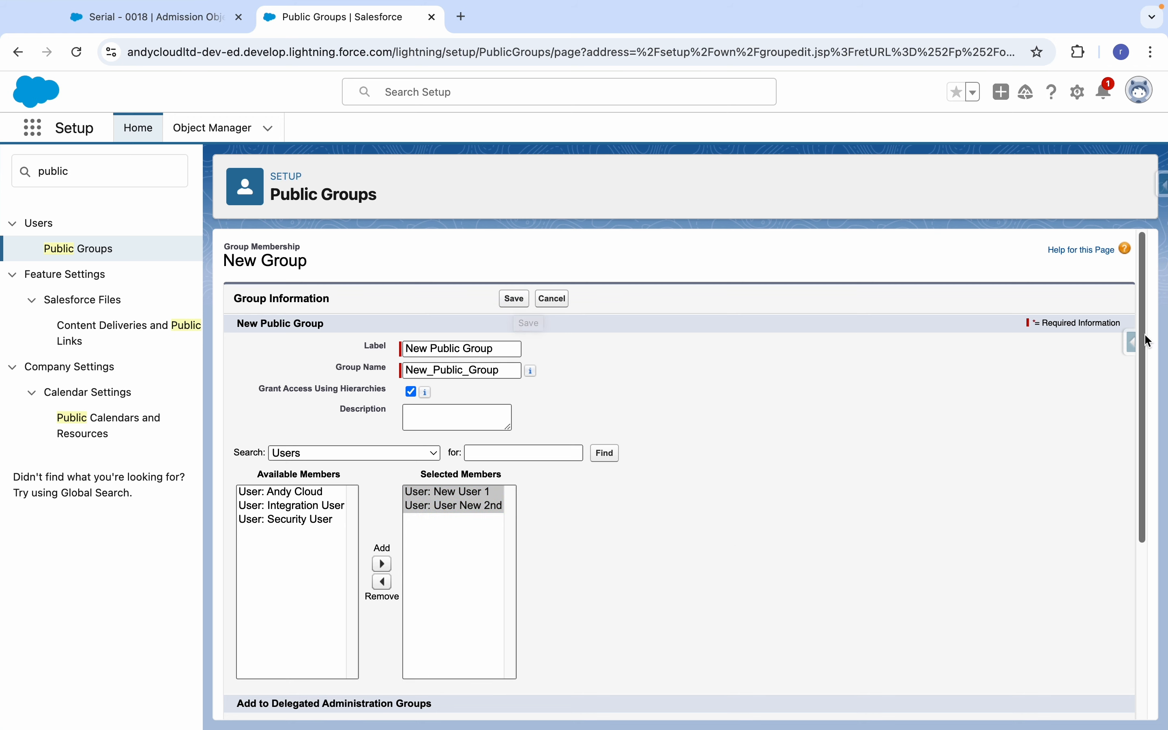
left_click_drag(1145, 339, 1137, 532)
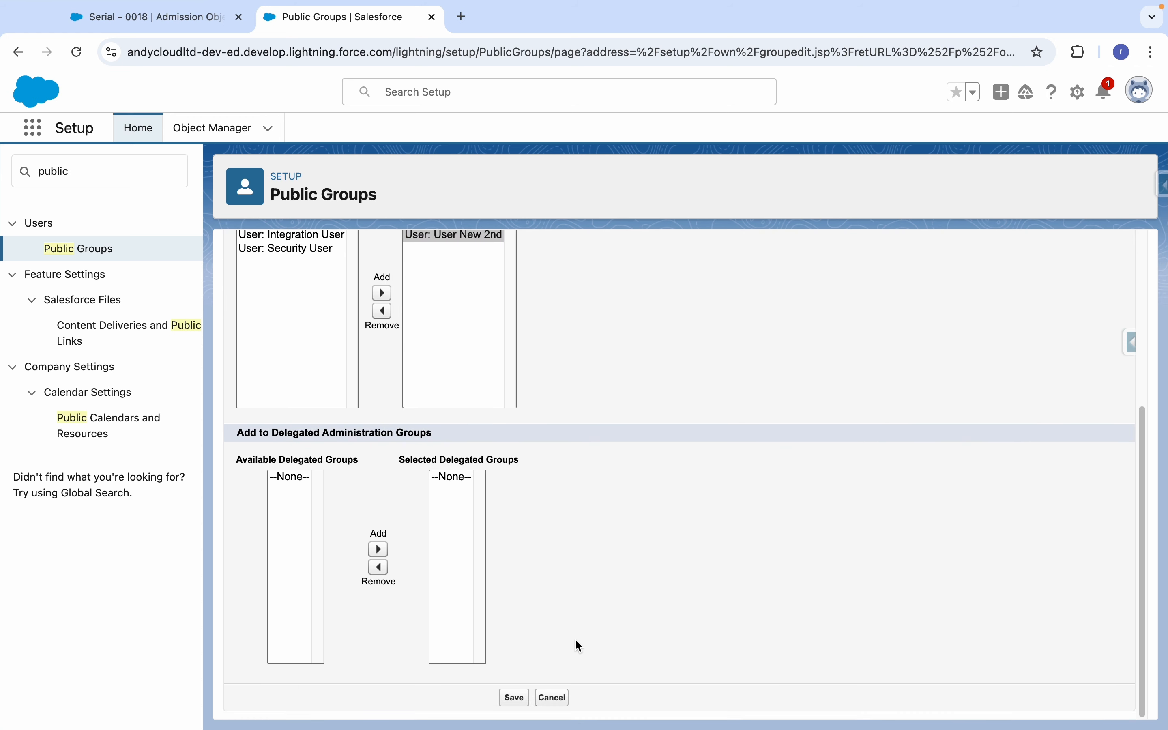
left_click(513, 698)
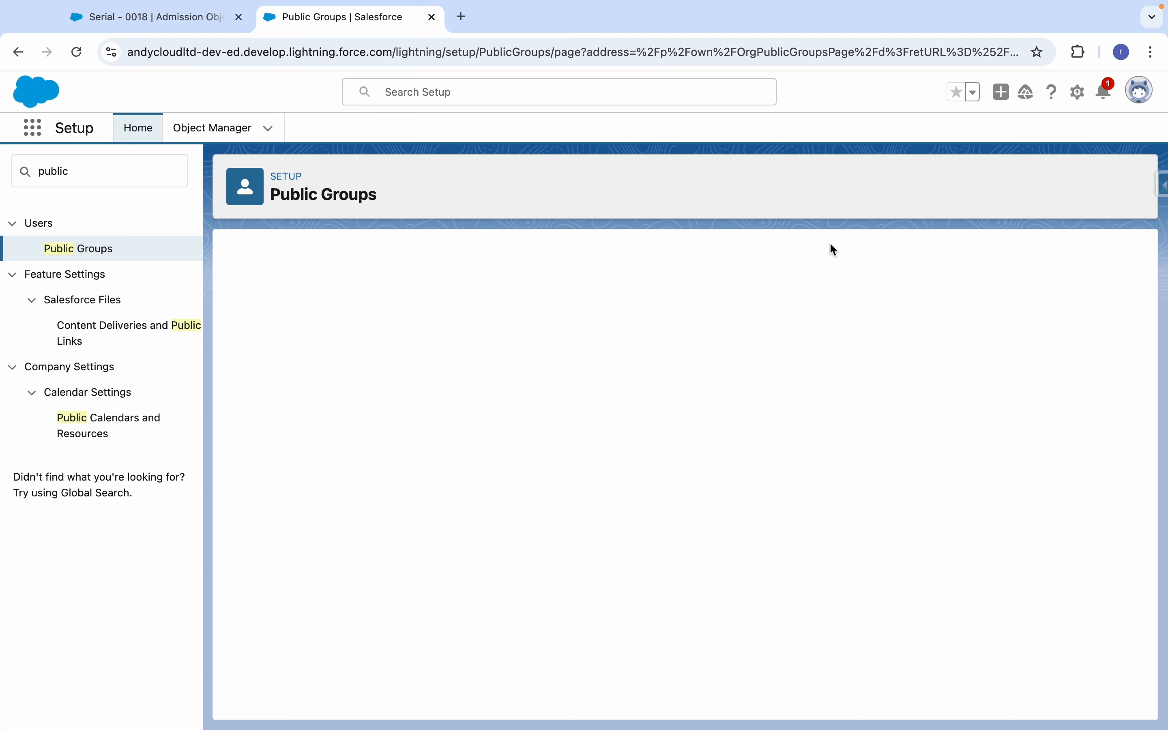
Find queue in Setup and open the Queues page.
left_click(99, 185)
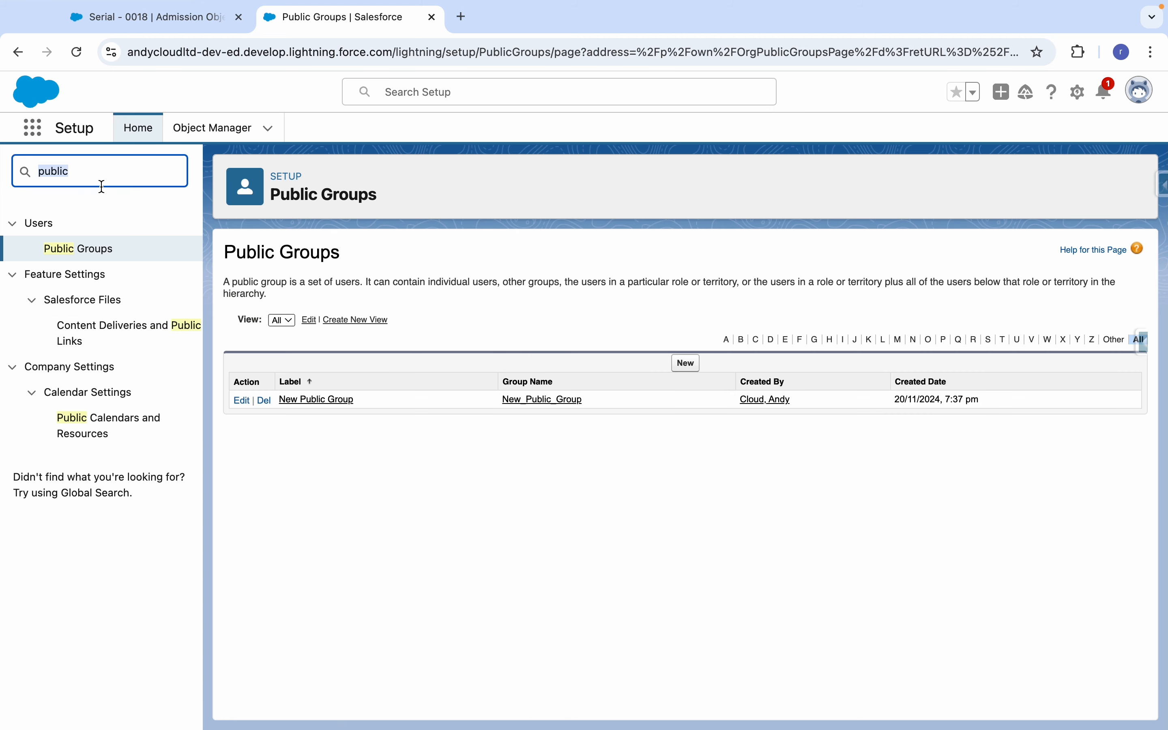
type("queue")
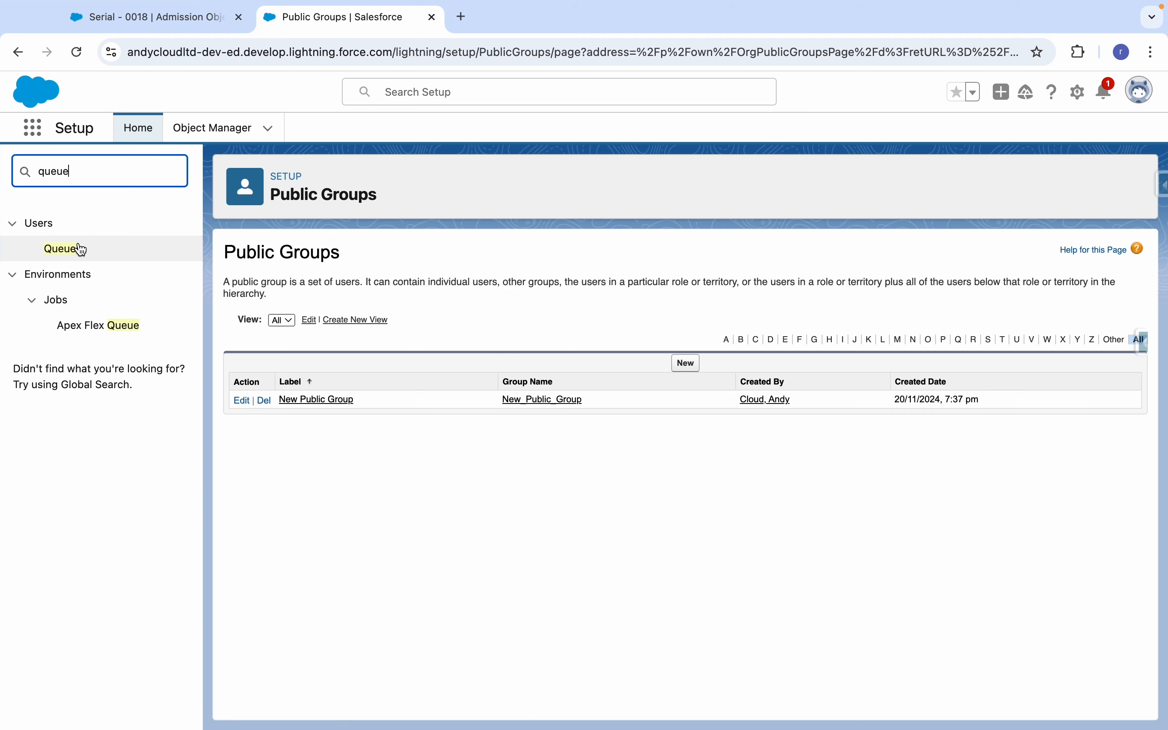
left_click(77, 249)
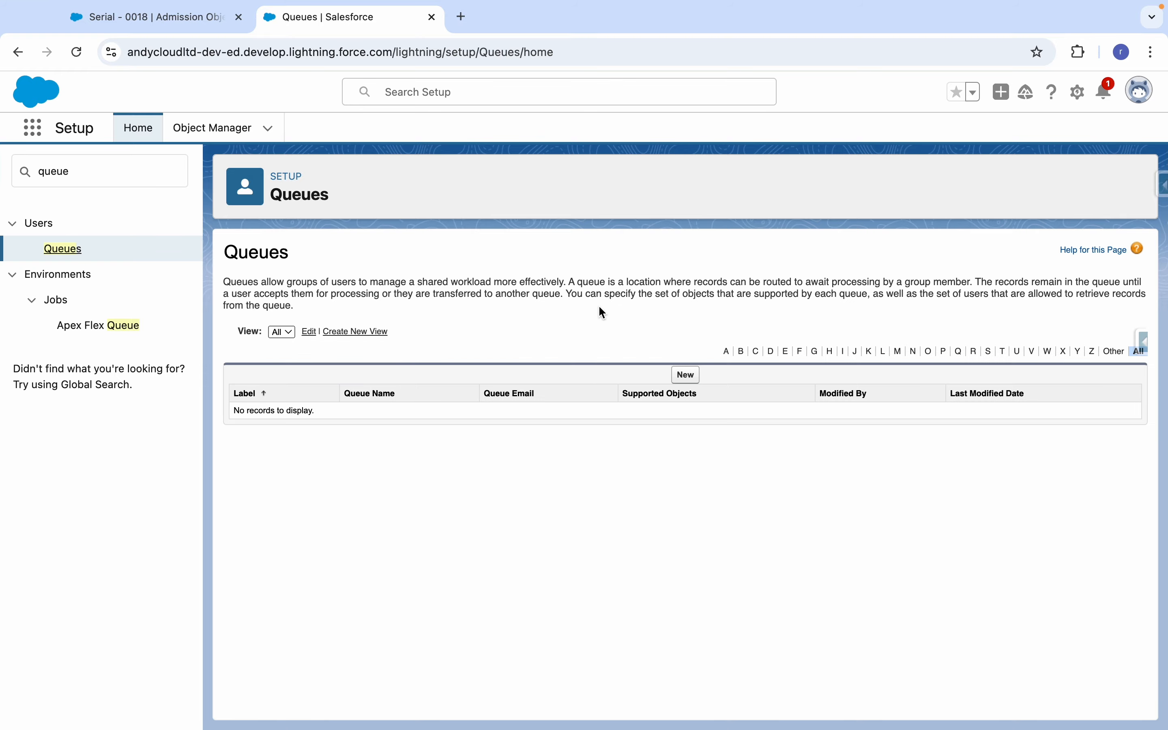
Start a new queue with the label New Queue and the queue name New_Queue.
left_click(686, 375)
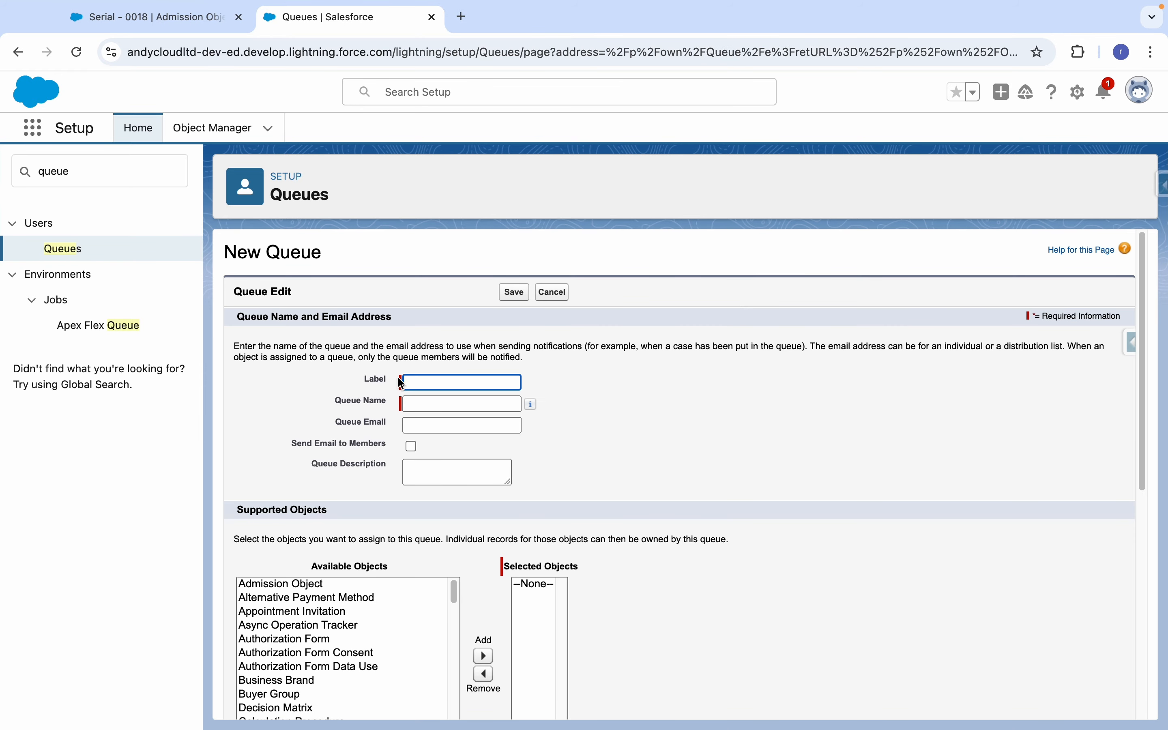
type("New Queue")
key("Tab")
key("Tab")
key("Tab")
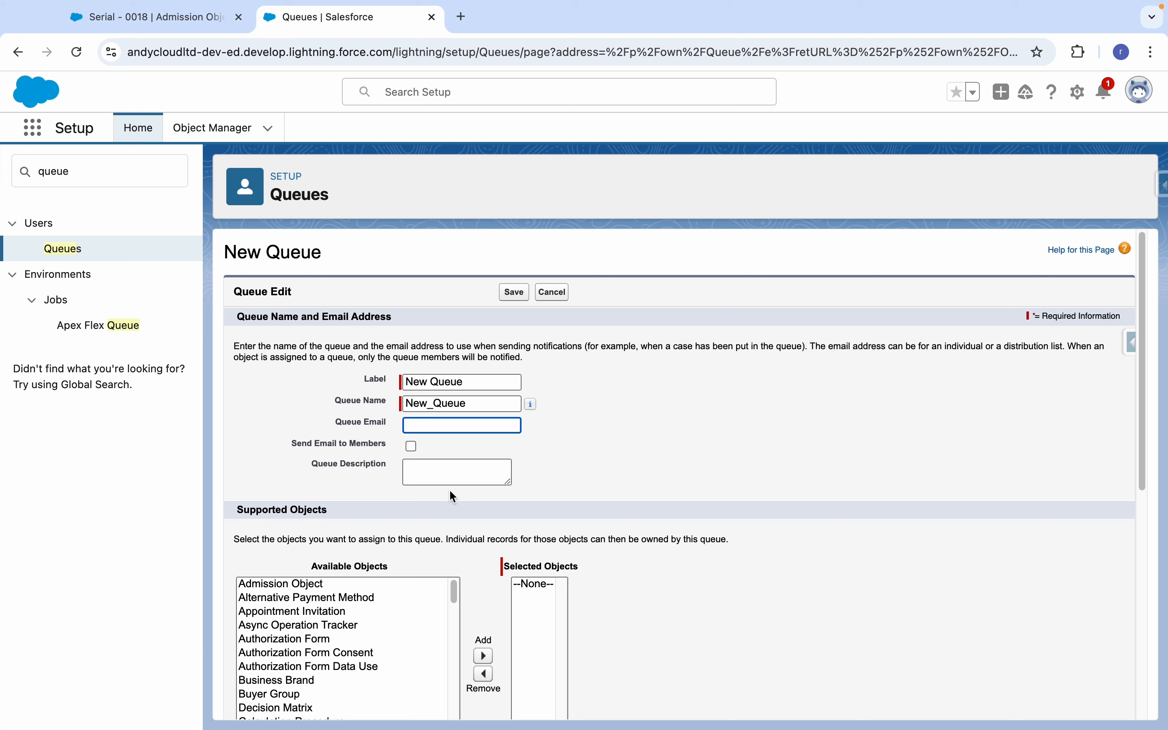
Assign Admission Object to the queue as a supported object.
scroll(1143, 383, "down", 10)
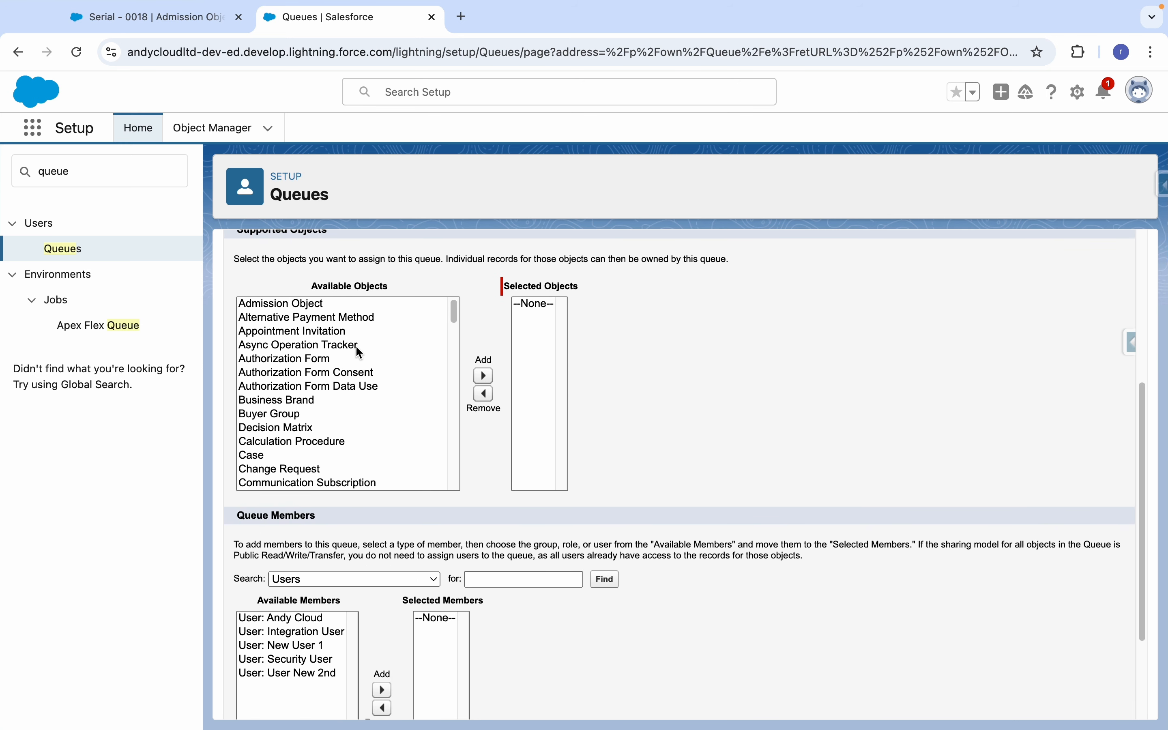
left_click(355, 347)
type("ad")
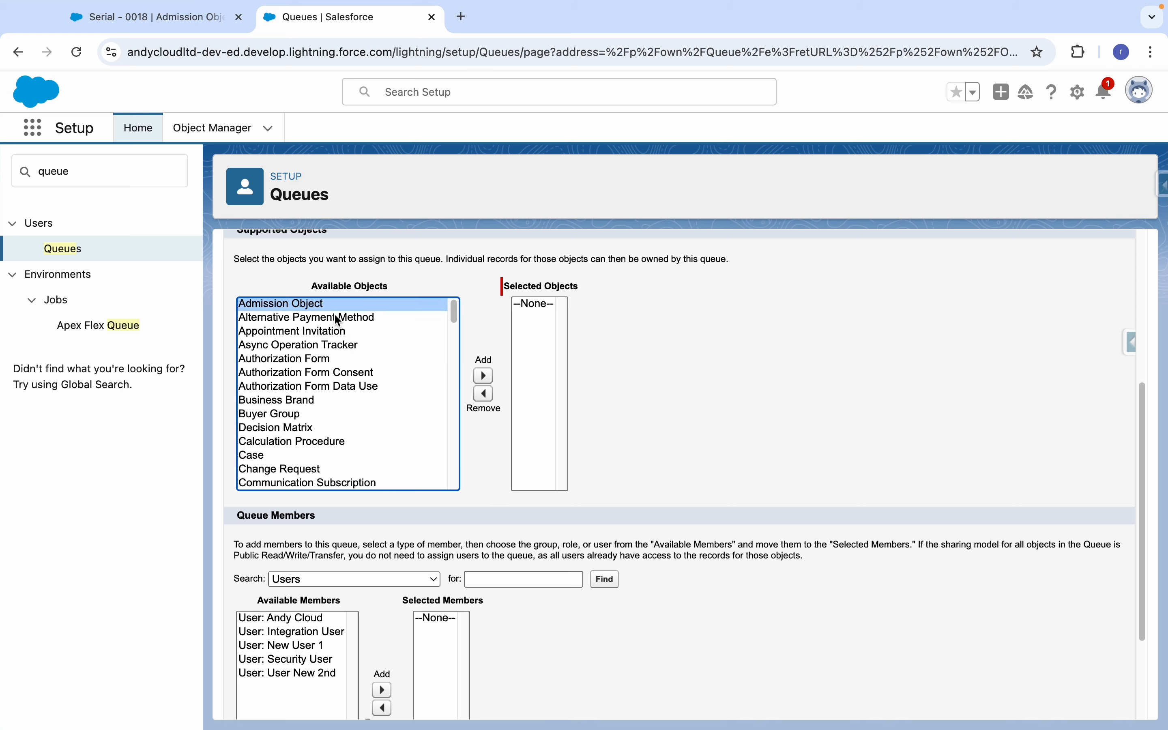
left_click(483, 376)
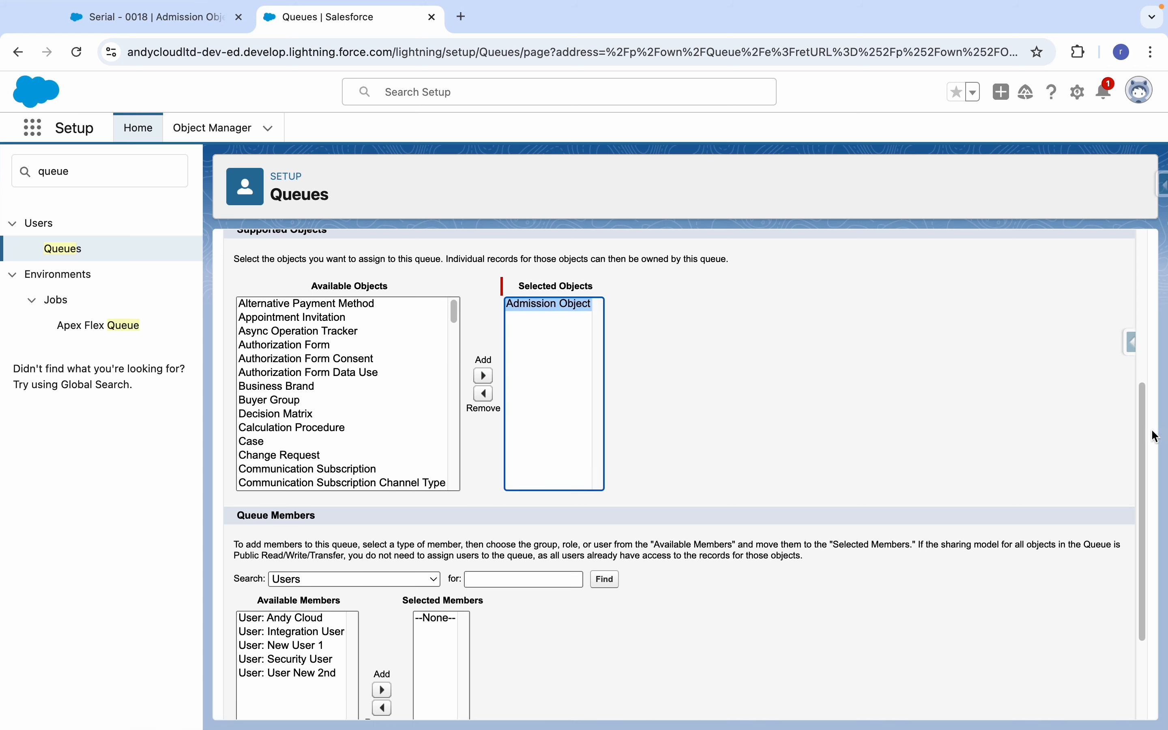
Add the users New User 1 and User New 2nd as queue members and save the queue.
left_click_drag(1141, 411, 1148, 532)
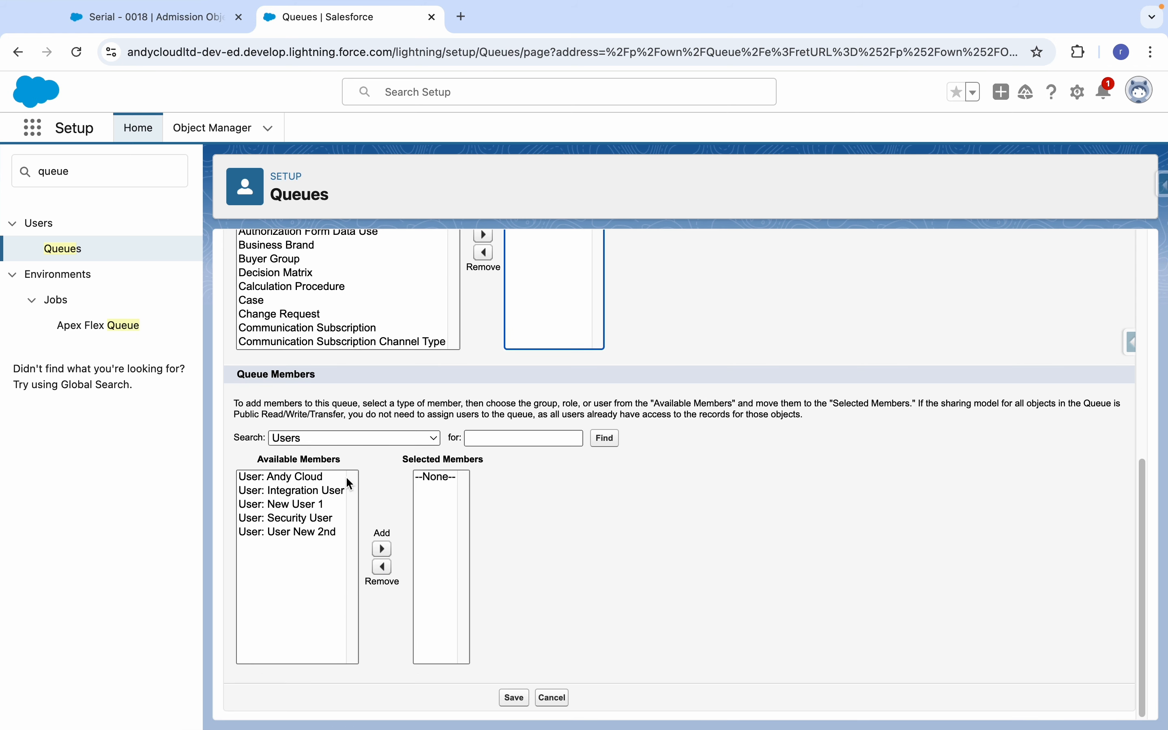
left_click(317, 504)
left_click(321, 531)
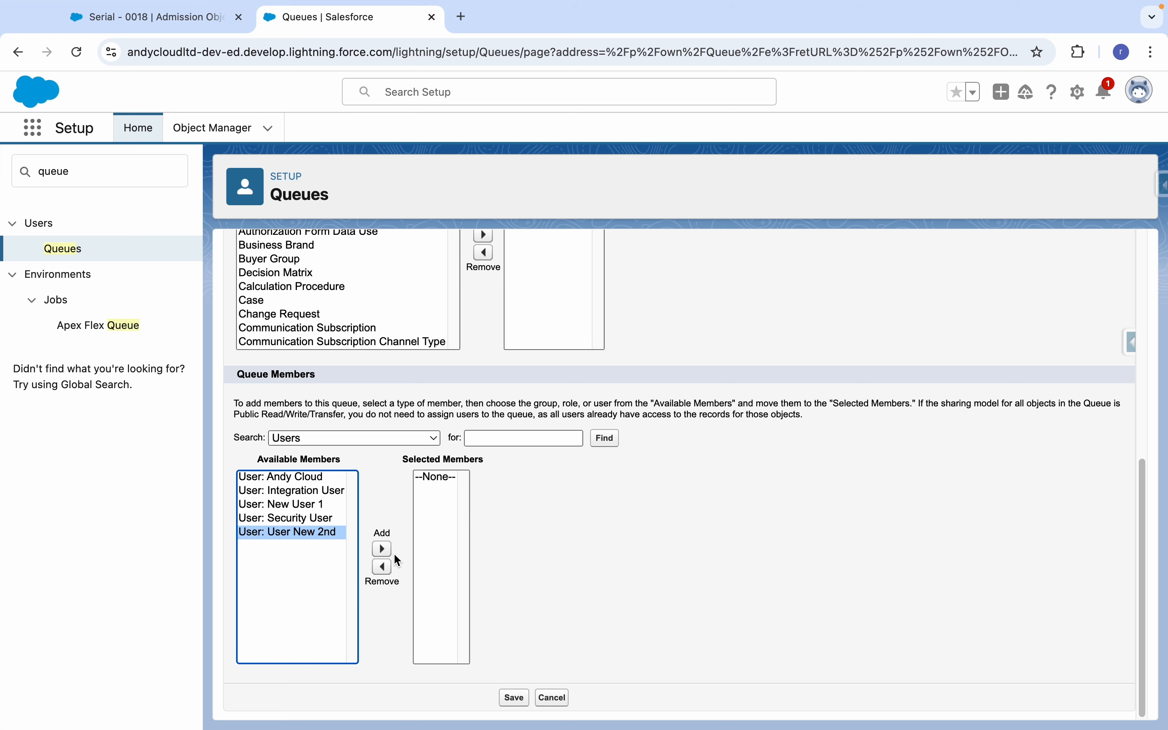
left_click(311, 504, "super")
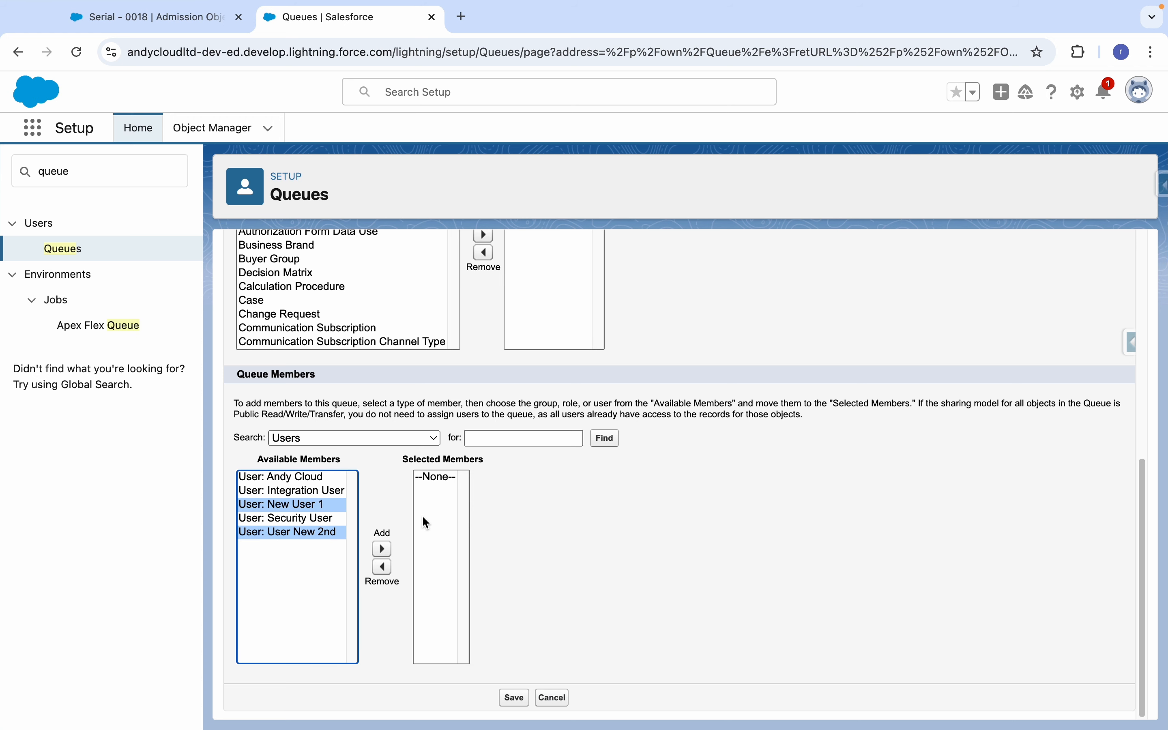
left_click(382, 550)
left_click(514, 697)
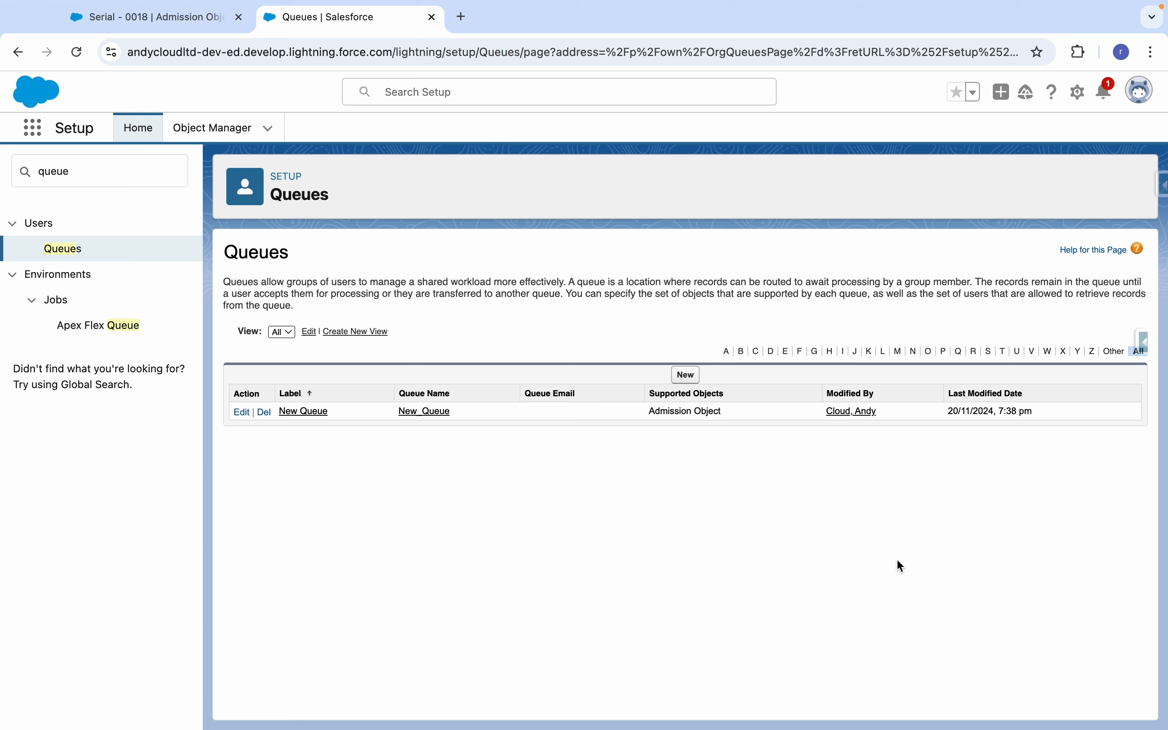
Return to New School App, reload it and open the Serial - 0018 record from the Admission Objects list.
left_click(86, 24)
left_click(76, 52)
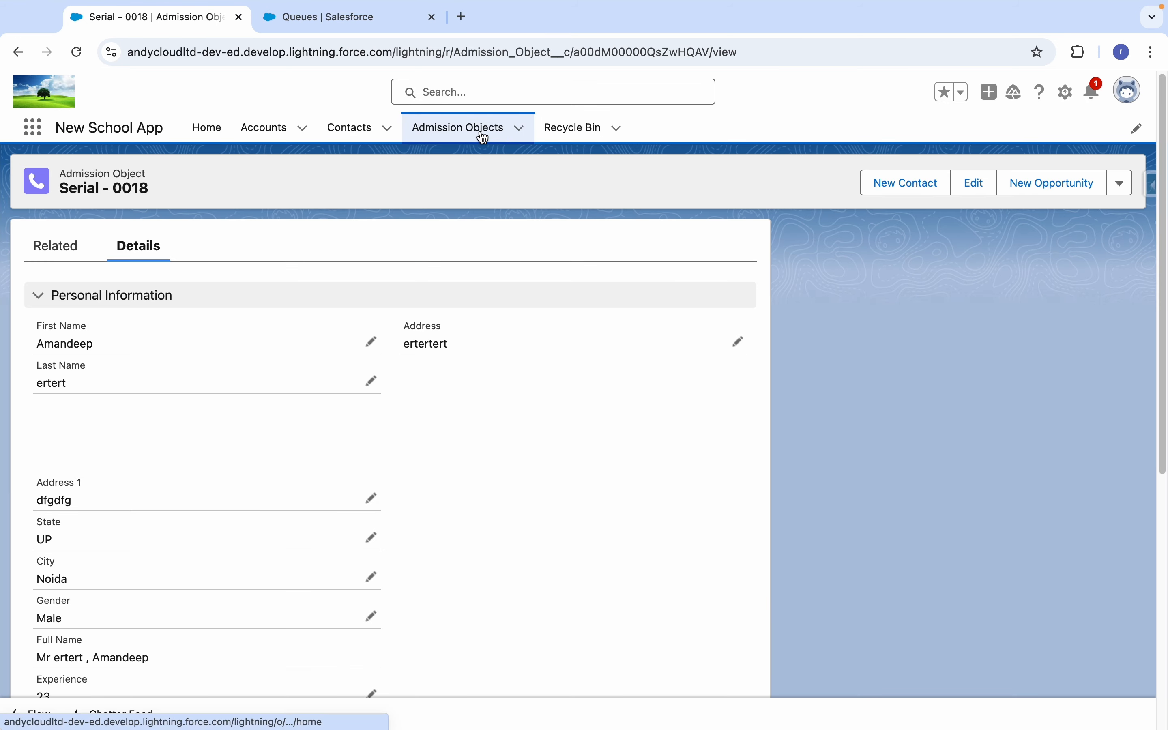
left_click(483, 137)
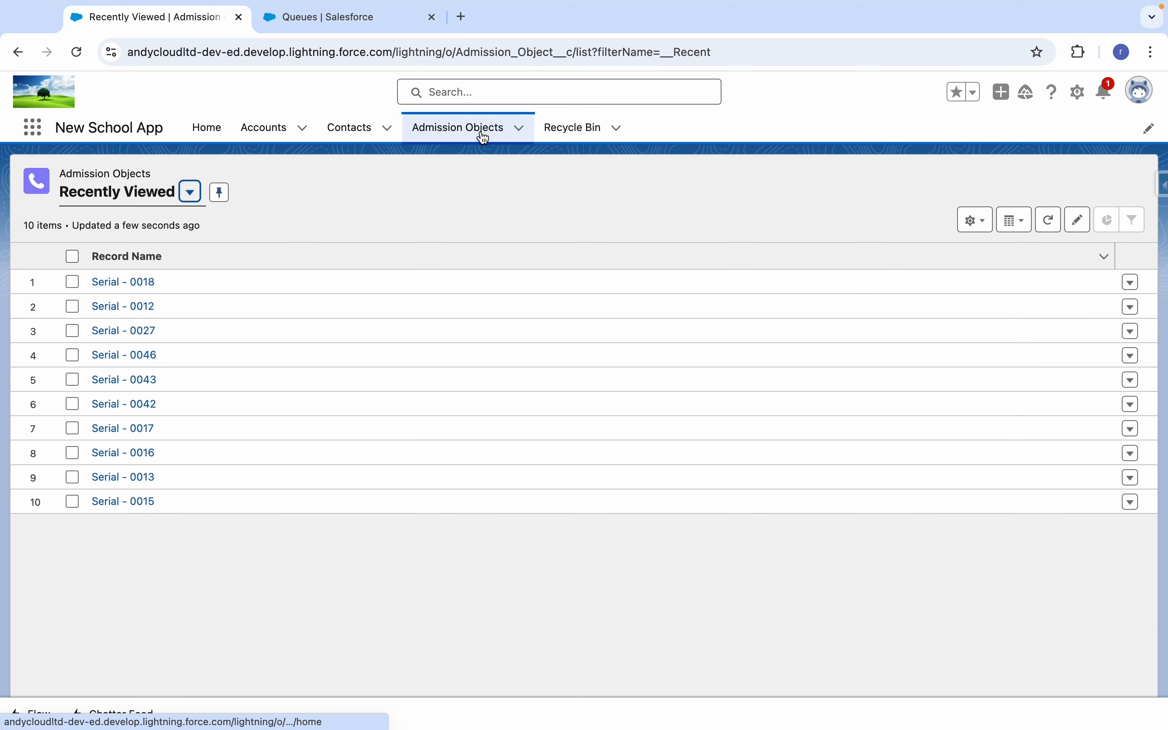
left_click(149, 280)
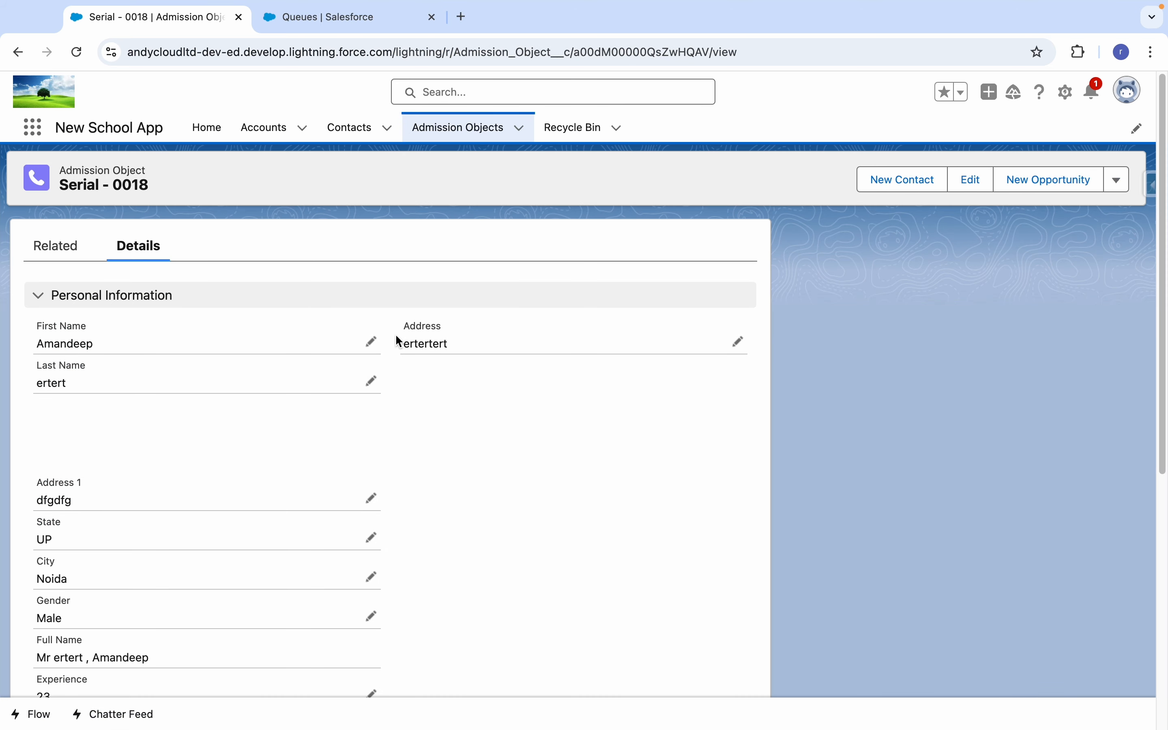
left_click(1119, 184)
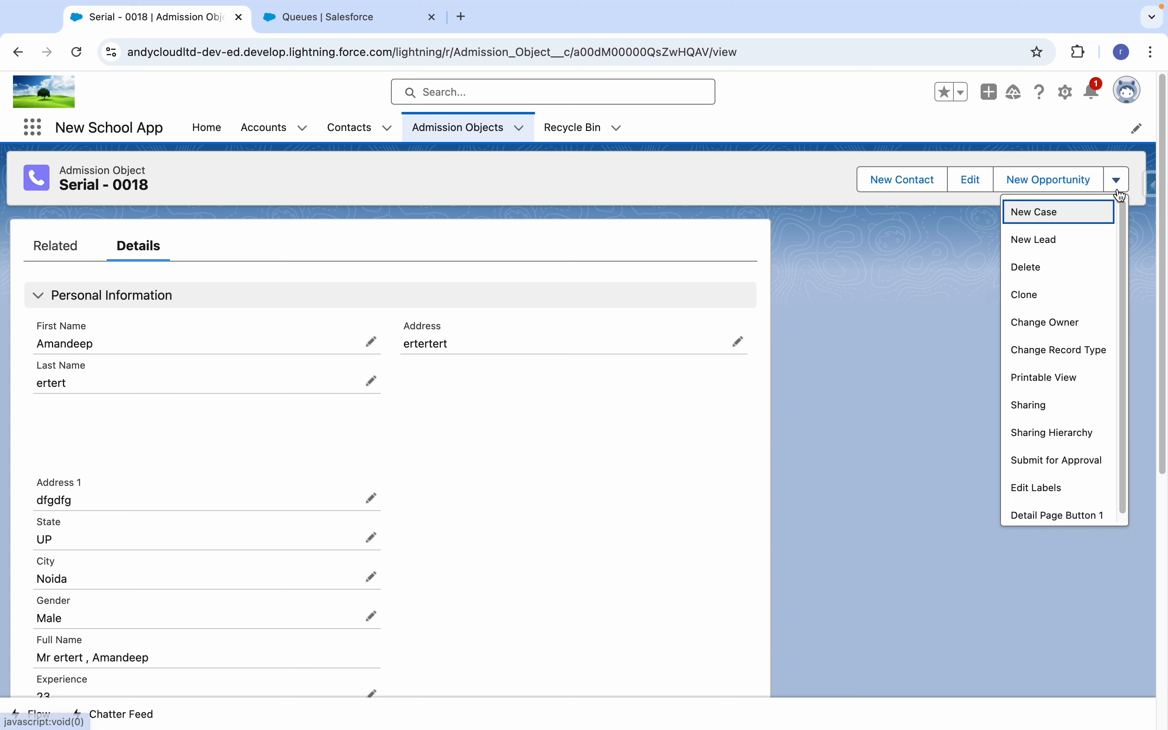
scroll(1130, 236, "down", 1)
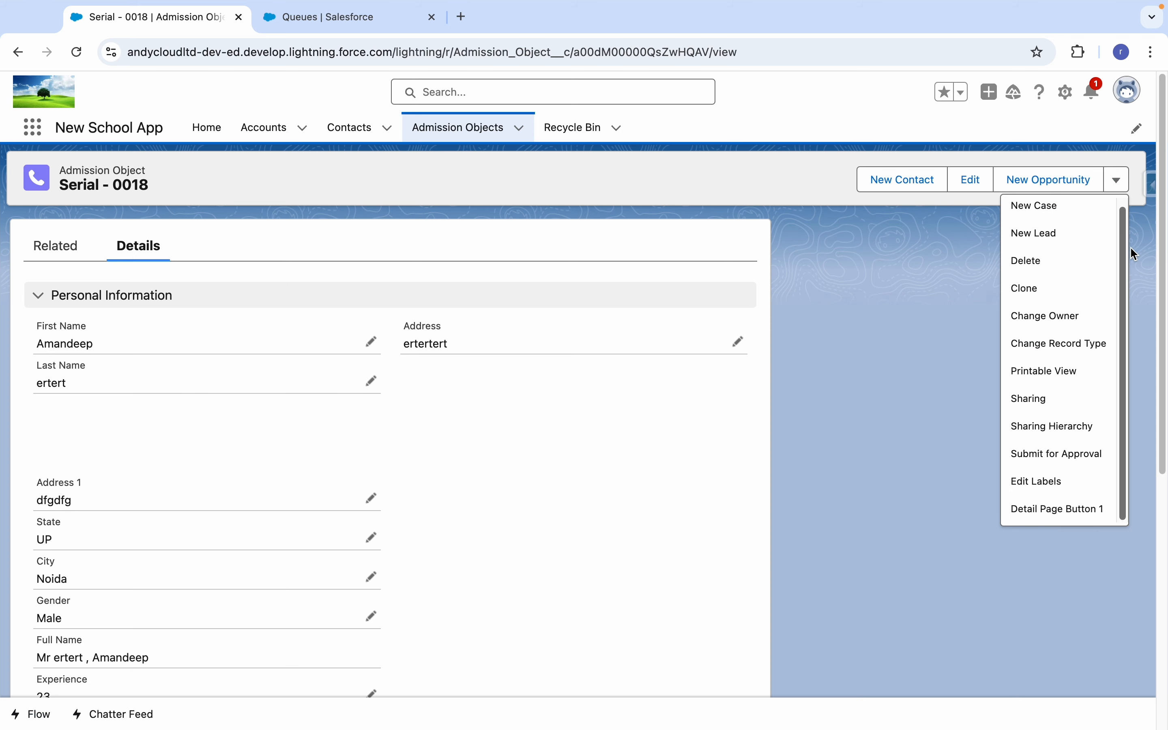
left_click(1120, 188)
left_click(1120, 187)
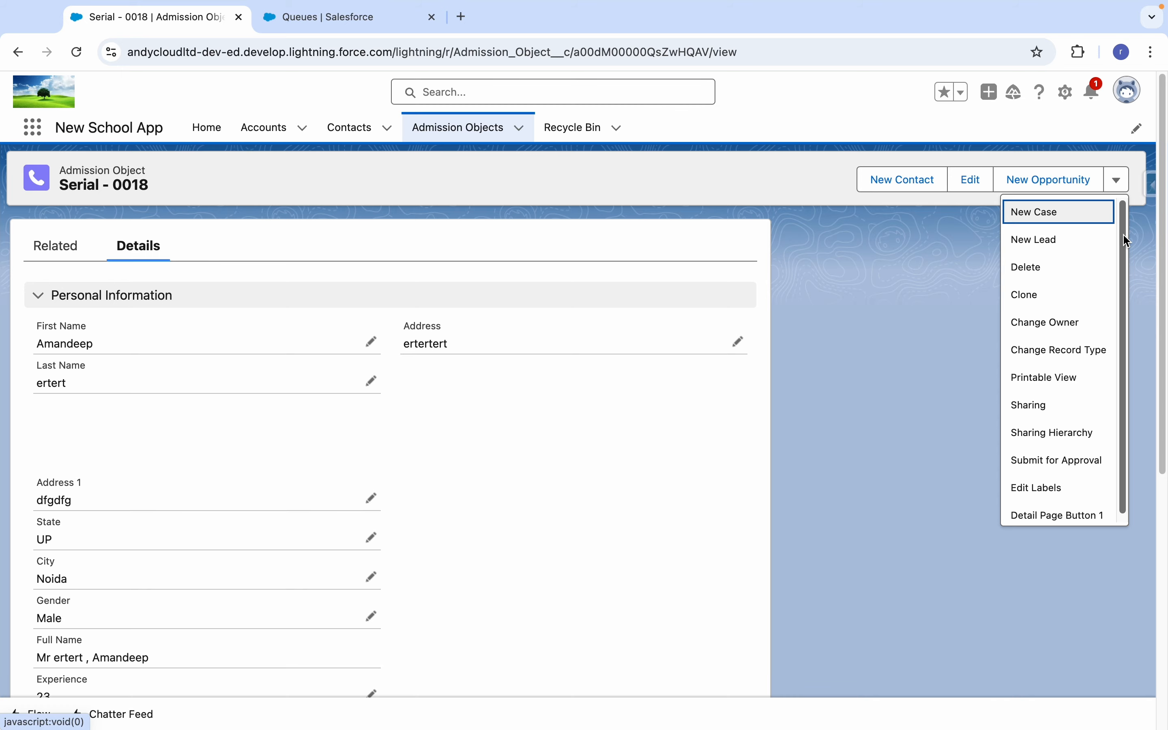
left_click(1031, 408)
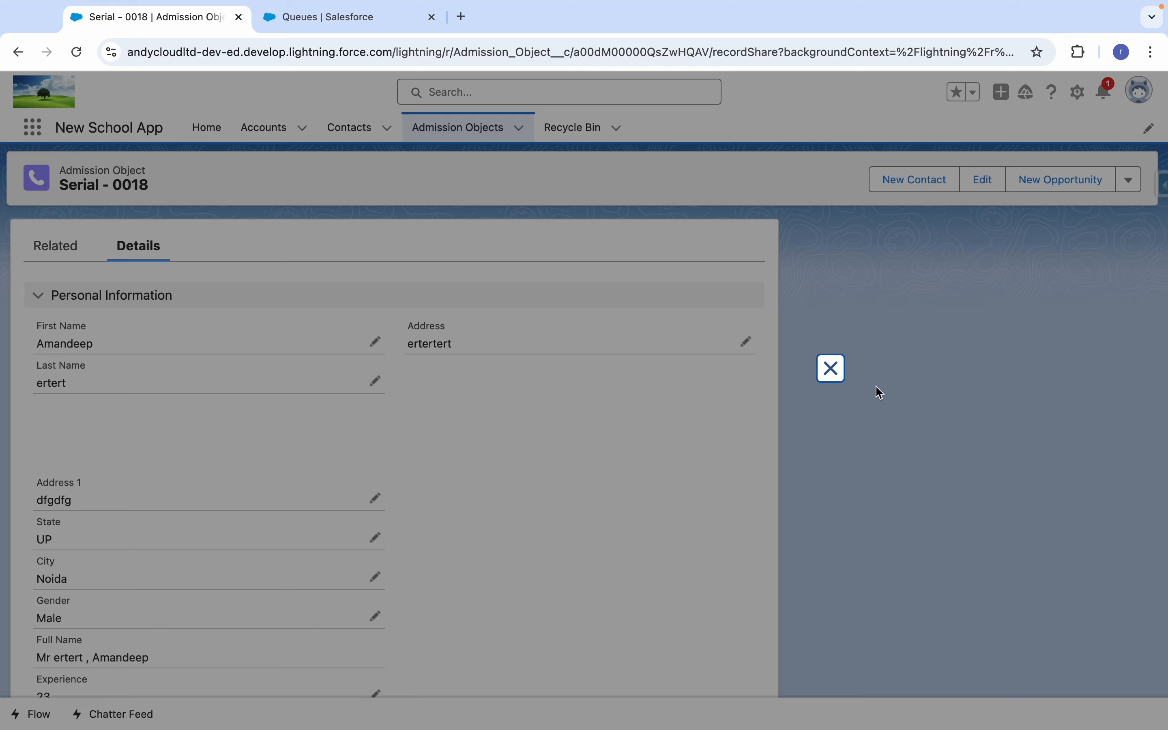
left_click(831, 368)
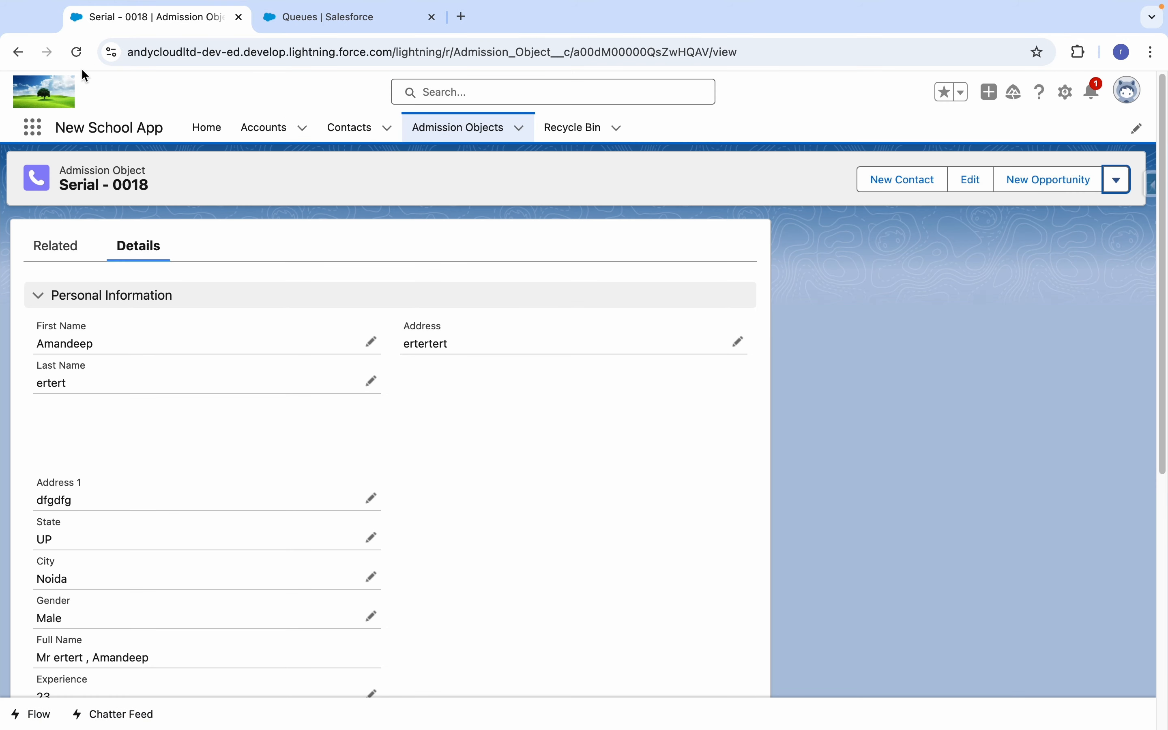
left_click(76, 52)
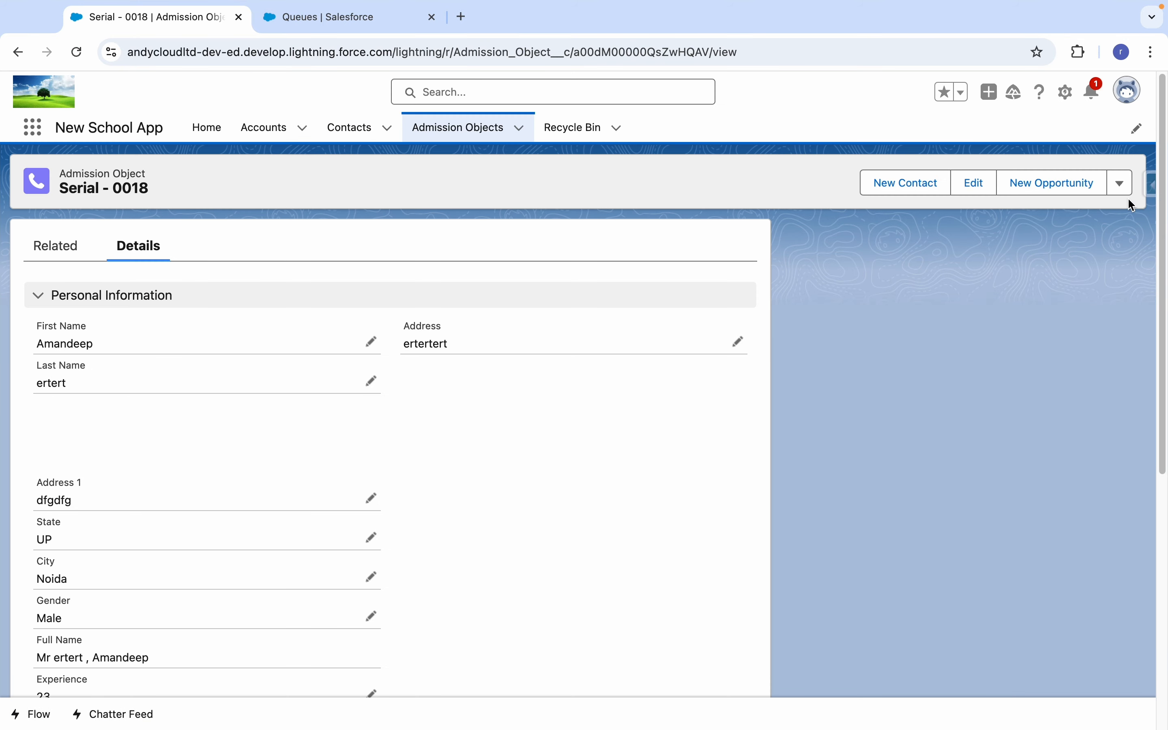
Share the Serial - 0018 record with the public group New Public Group at the Read Only access level and save.
left_click(1121, 182)
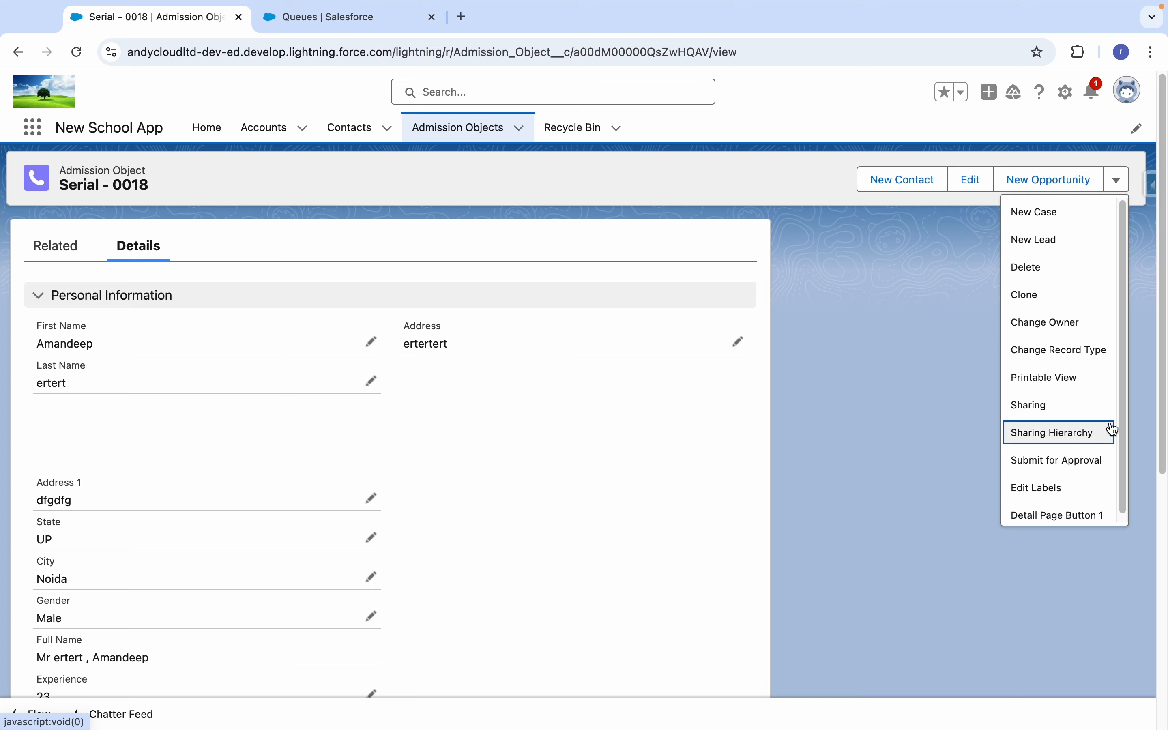
left_click(1089, 411)
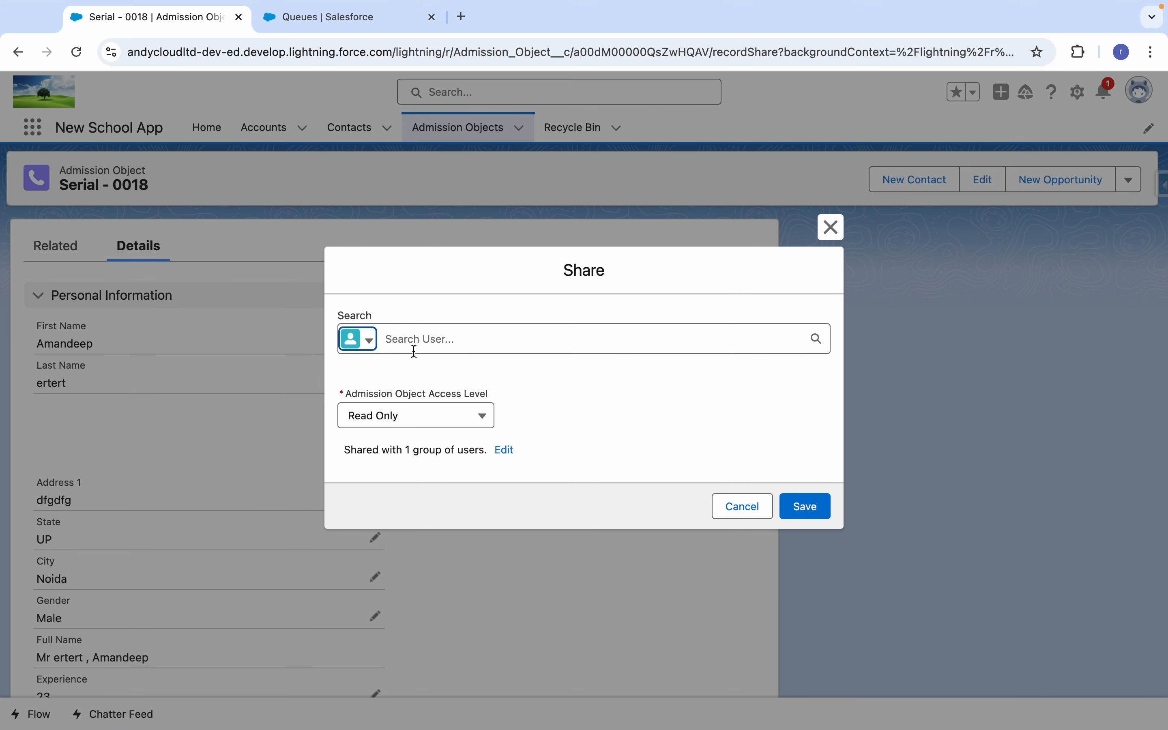
left_click(365, 339)
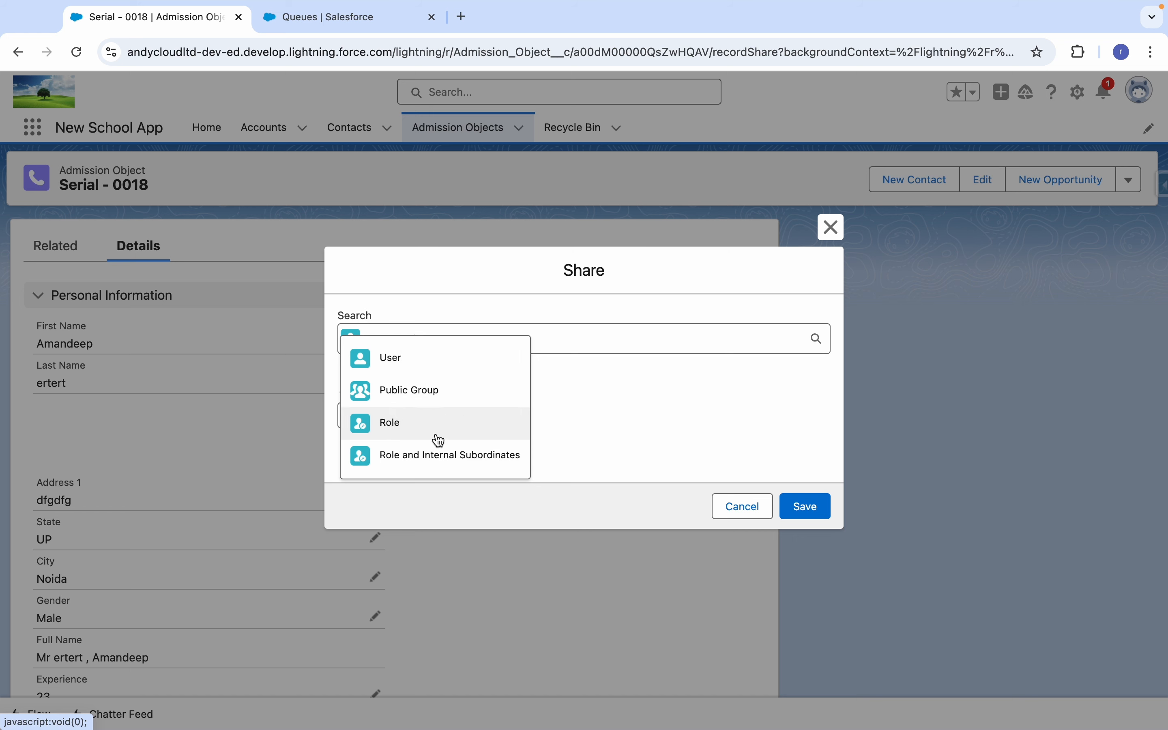
left_click(410, 392)
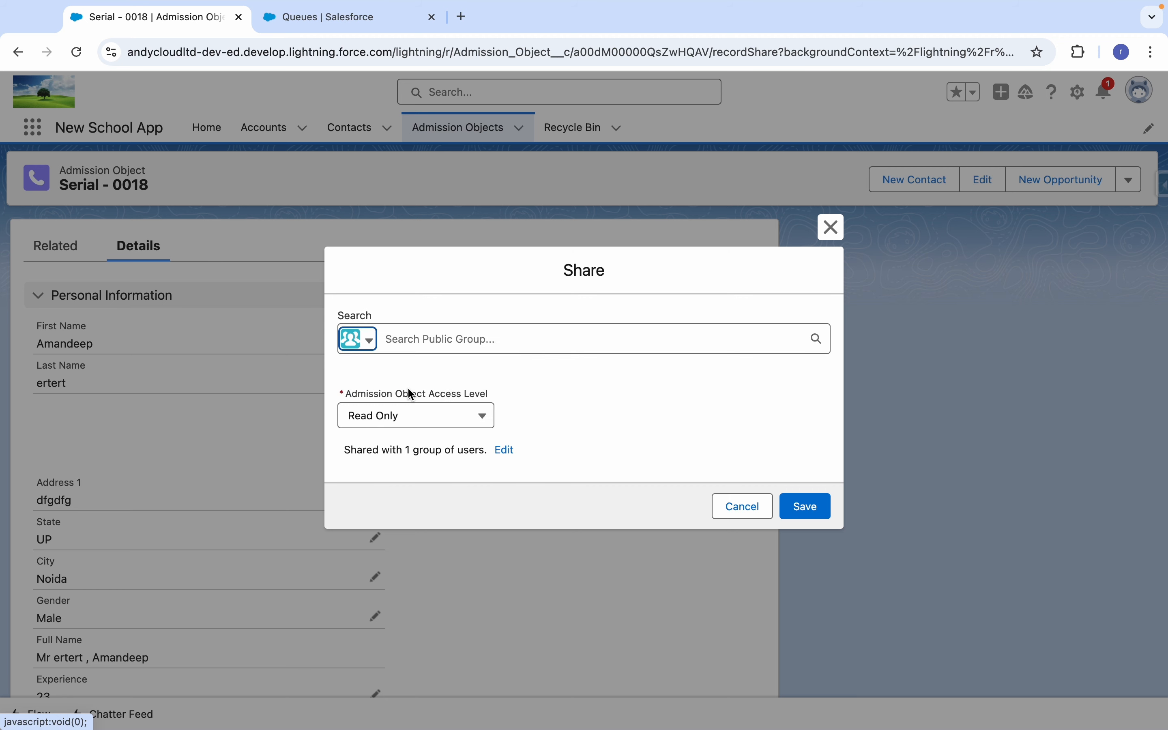
left_click(462, 335)
type("New")
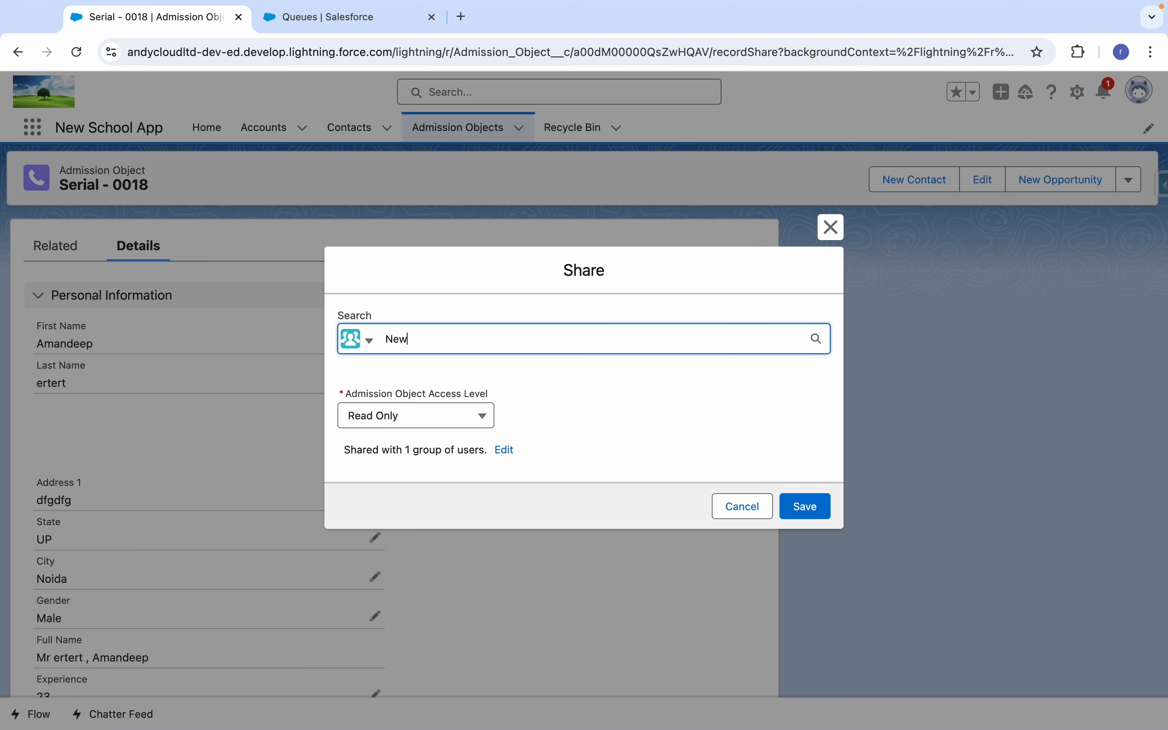
left_click(437, 379)
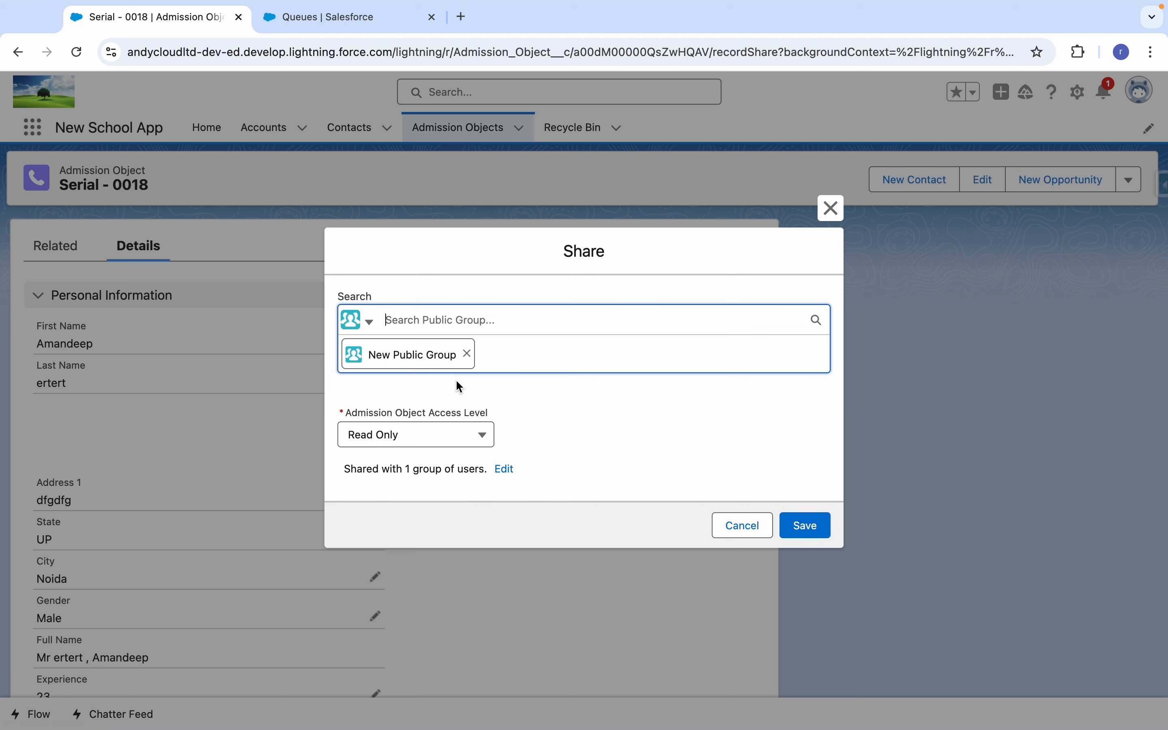
left_click(468, 438)
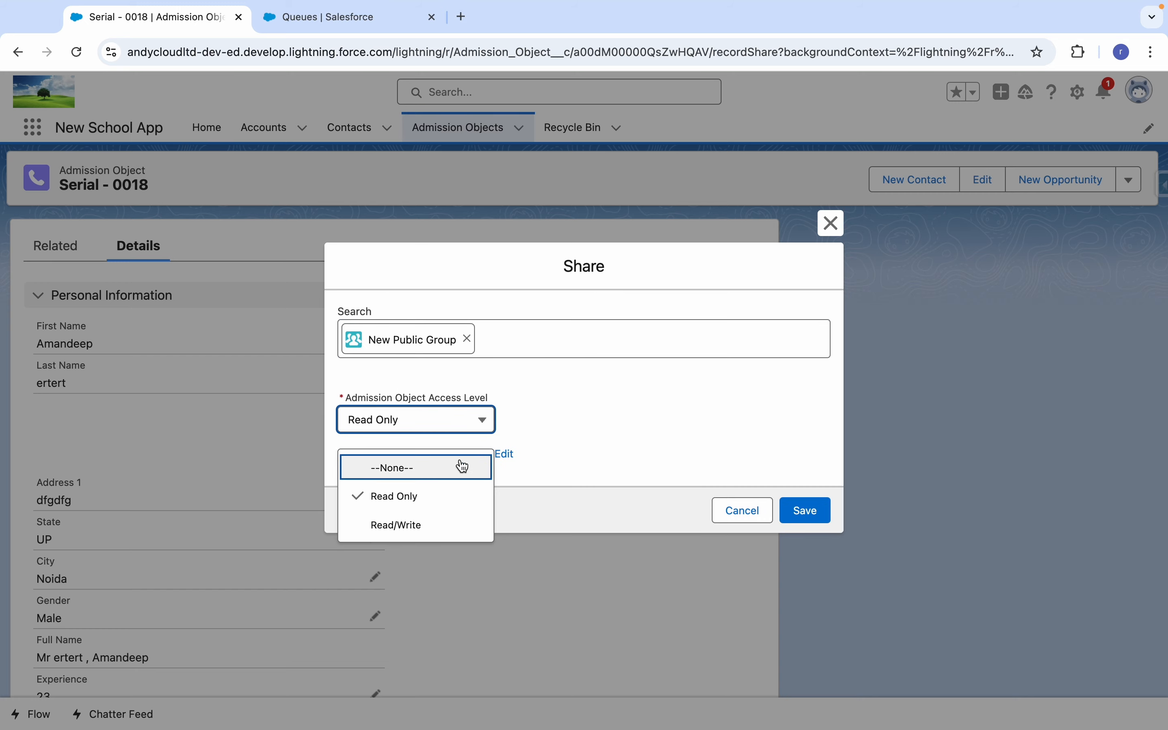
left_click(430, 490)
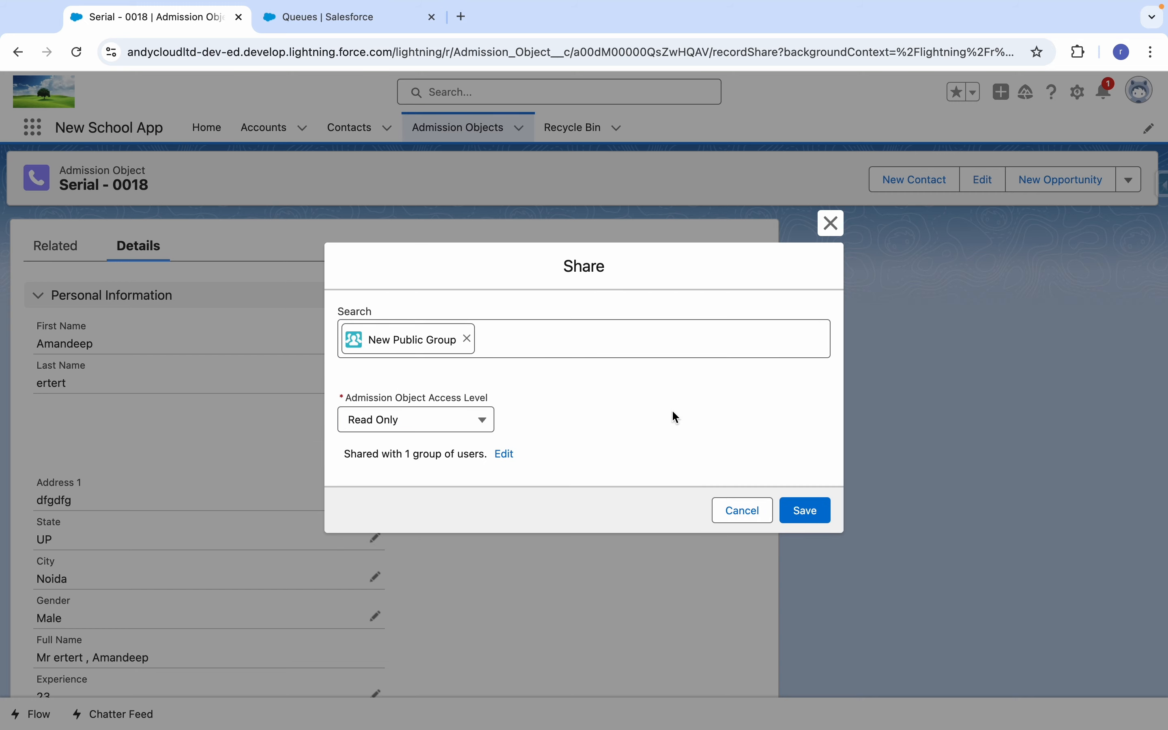
left_click(813, 520)
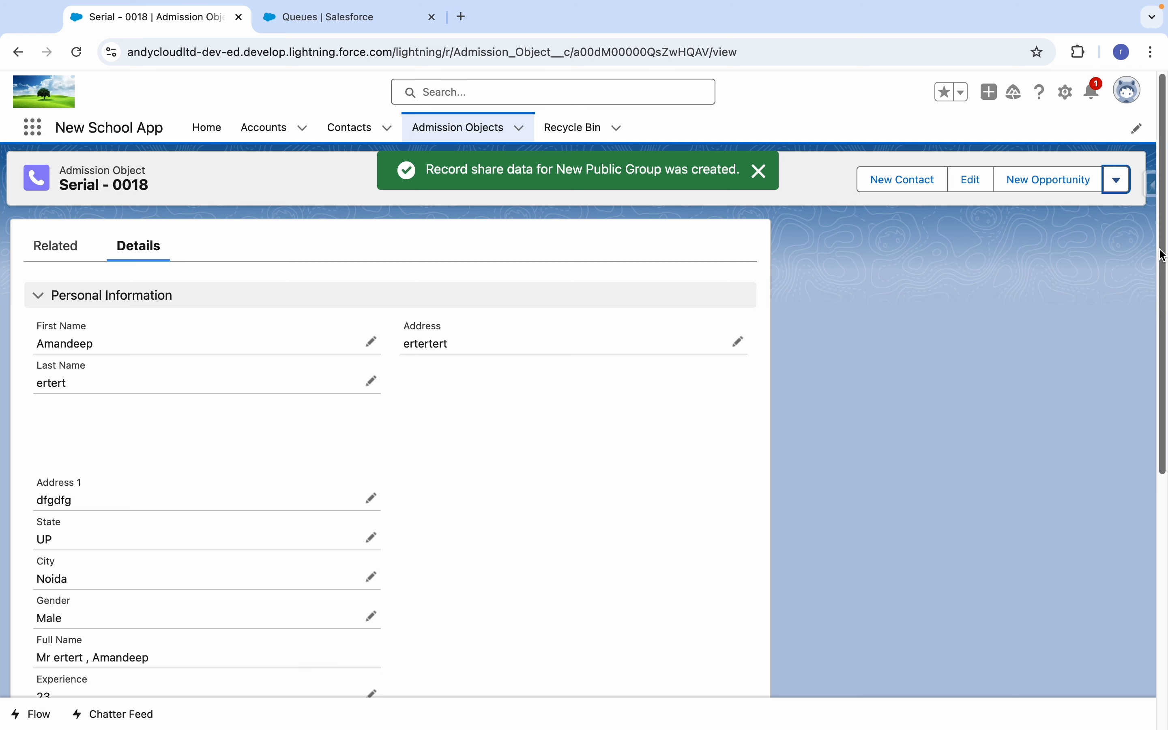
mouse_move(1161, 261)
left_mouse_down()
mouse_move(1158, 439)
mouse_move(1167, 241)
left_mouse_up()
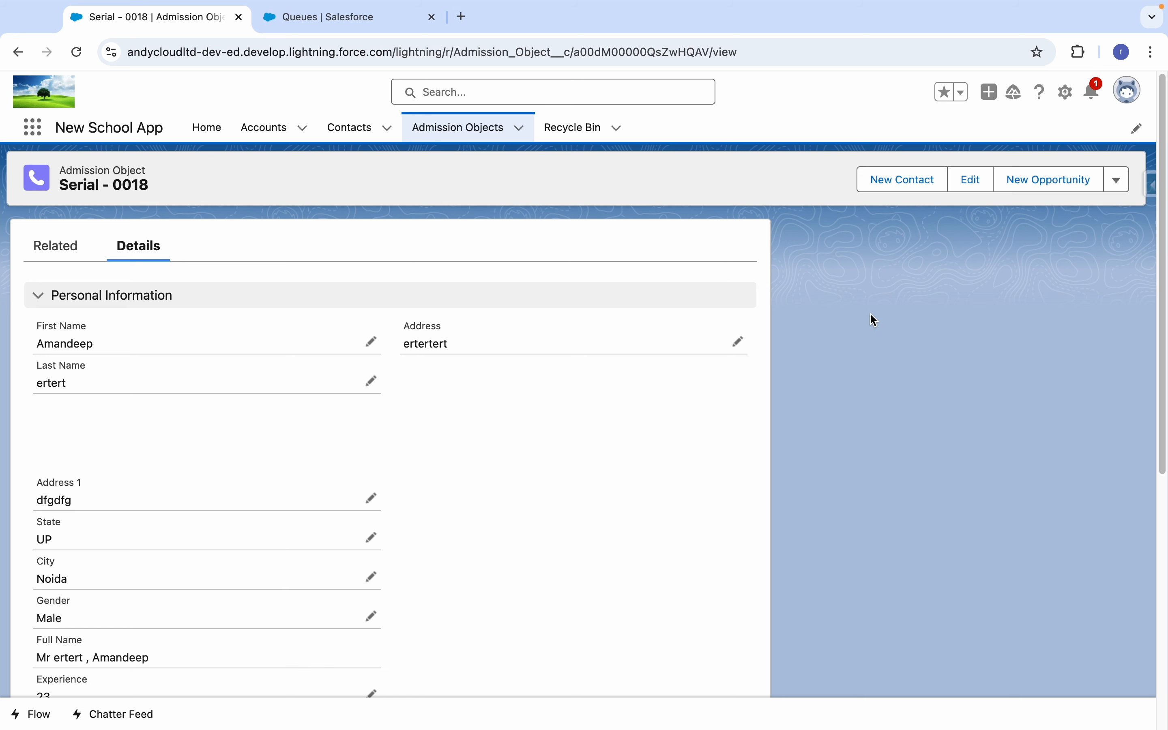
Examine the recipient types offered when sharing the Serial - 0018 record and leave without sharing.
left_click(1116, 189)
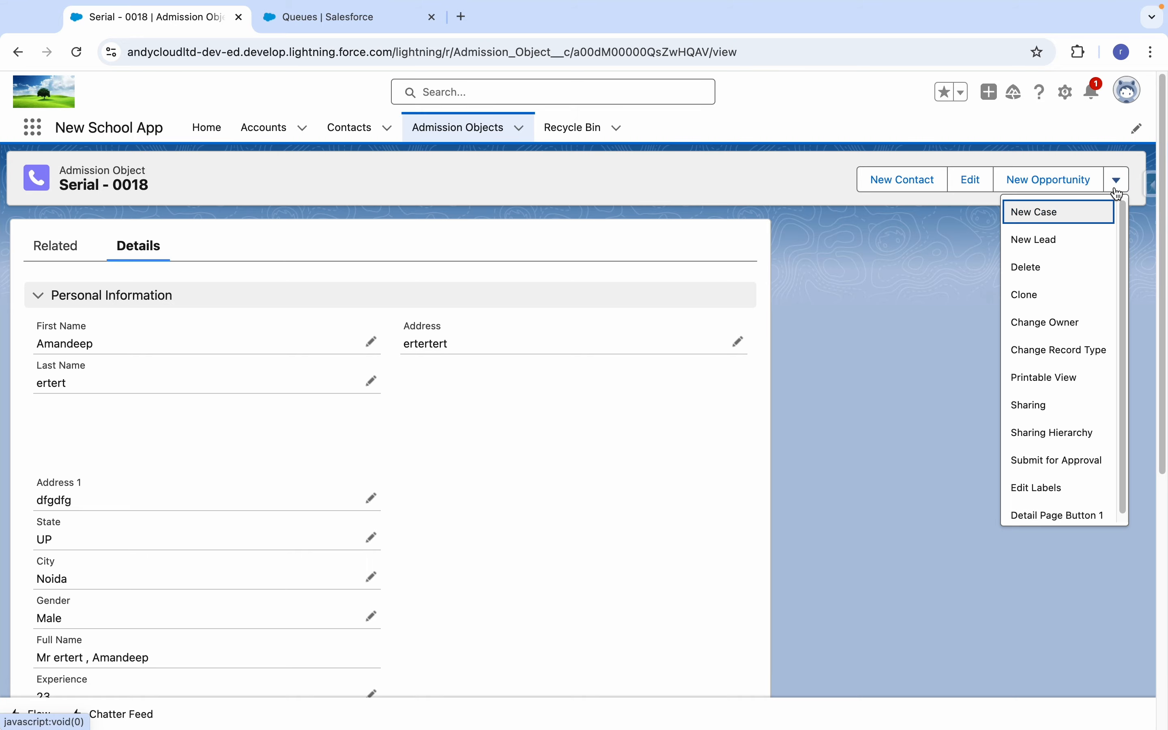
left_click(1032, 405)
left_click(370, 340)
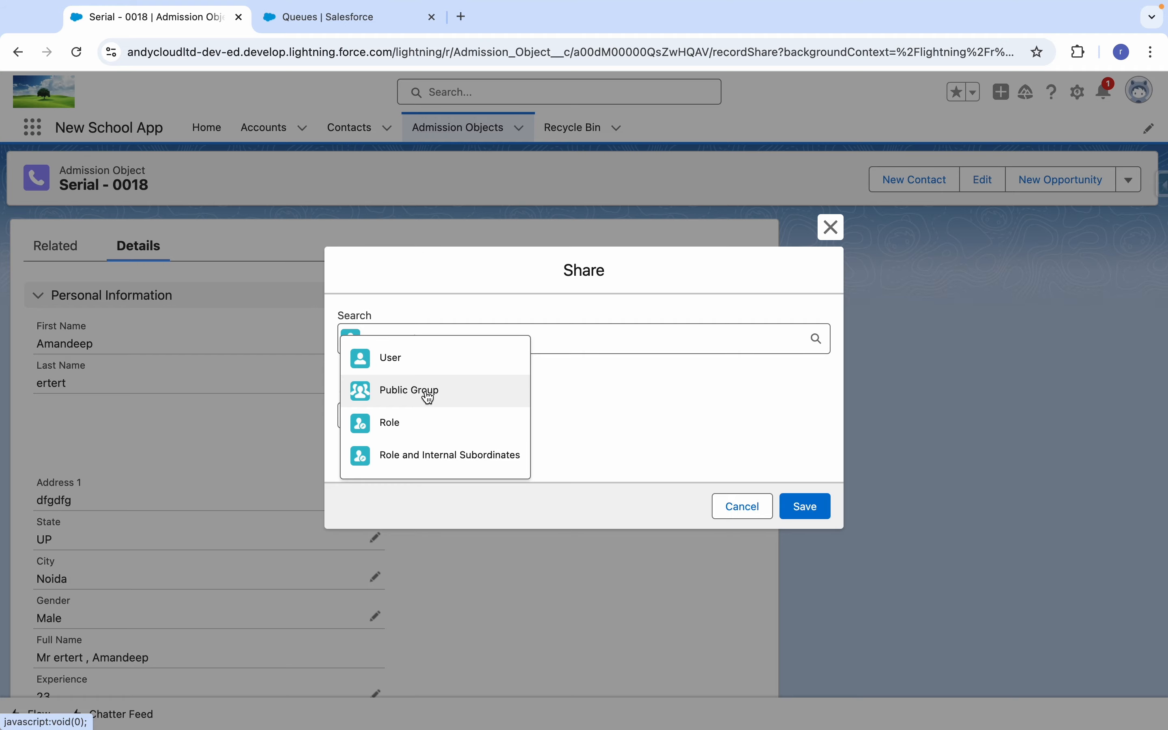
left_click(749, 512)
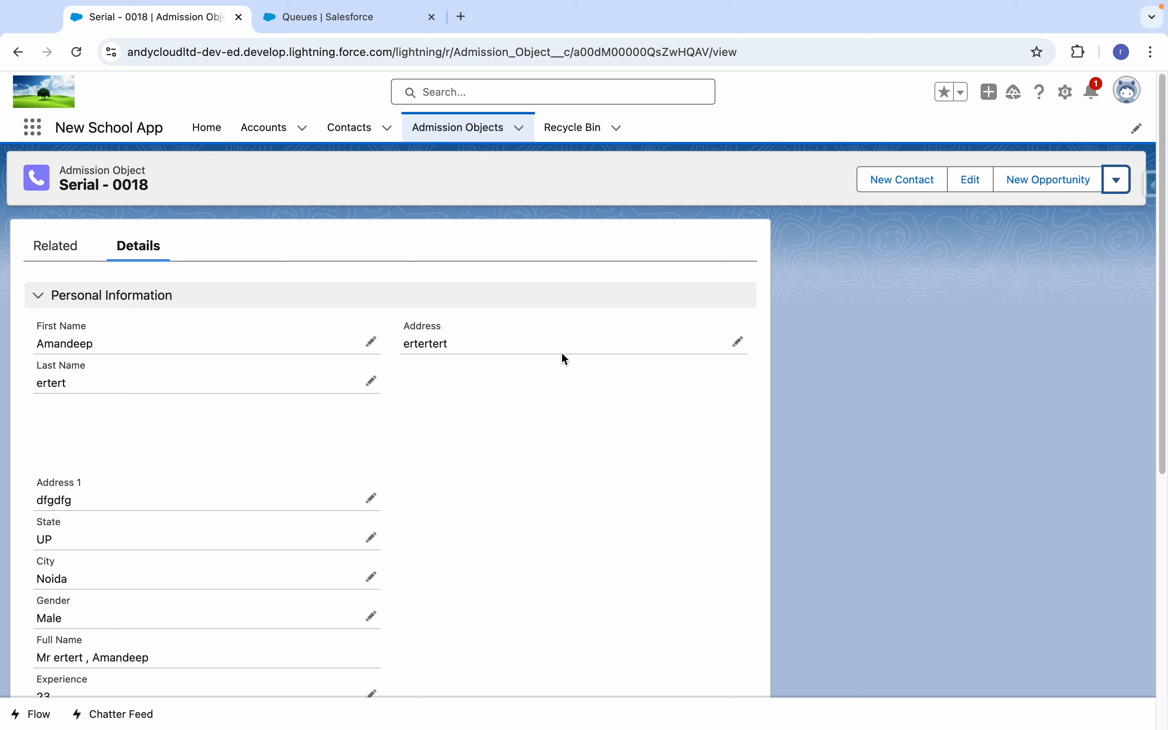
left_click(1001, 314)
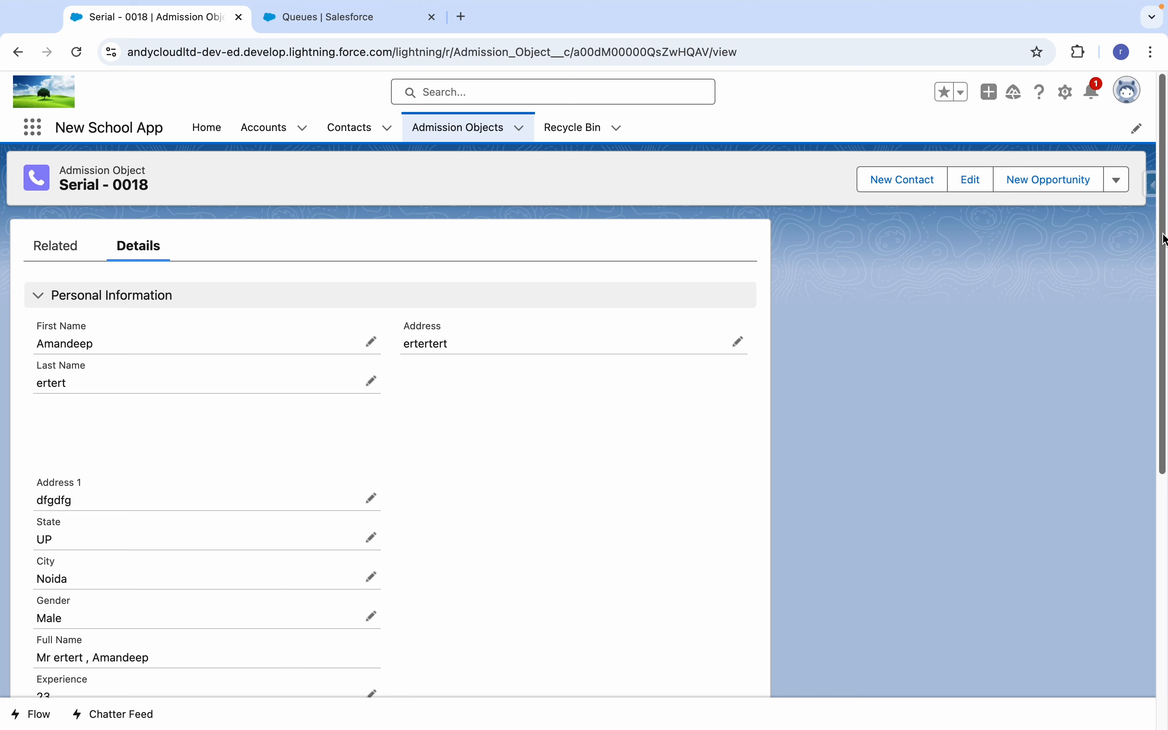
left_click_drag(1164, 251, 1163, 503)
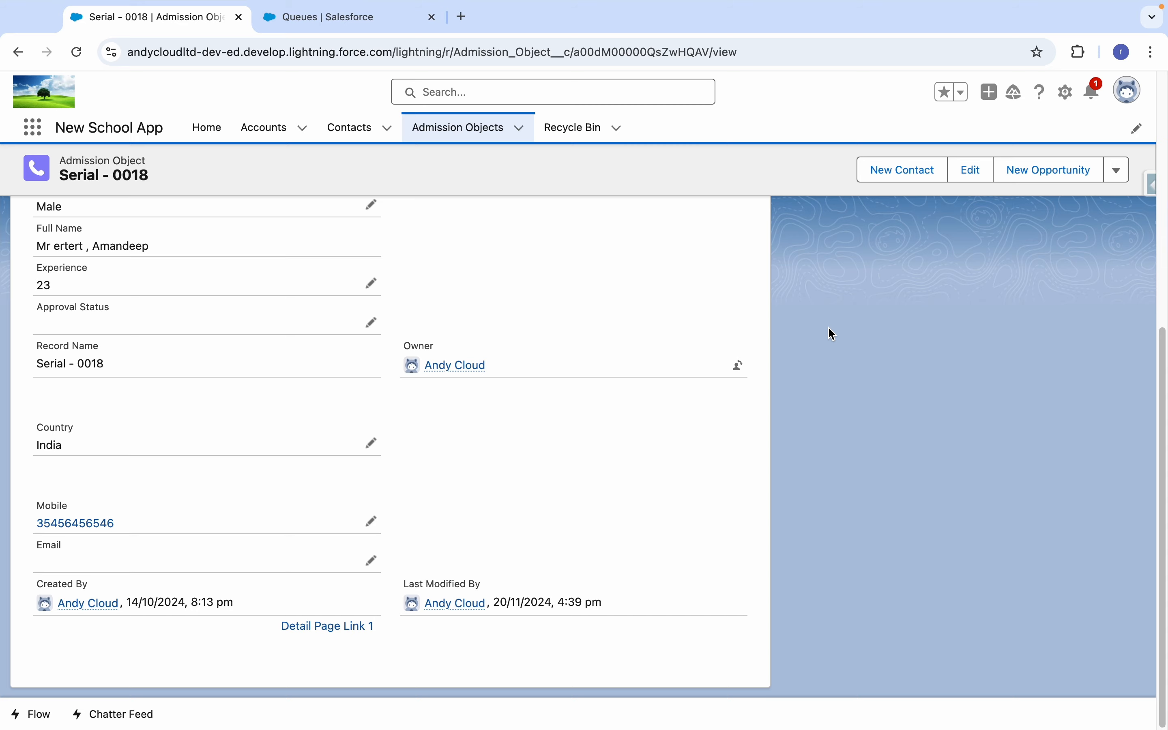
left_click(738, 365)
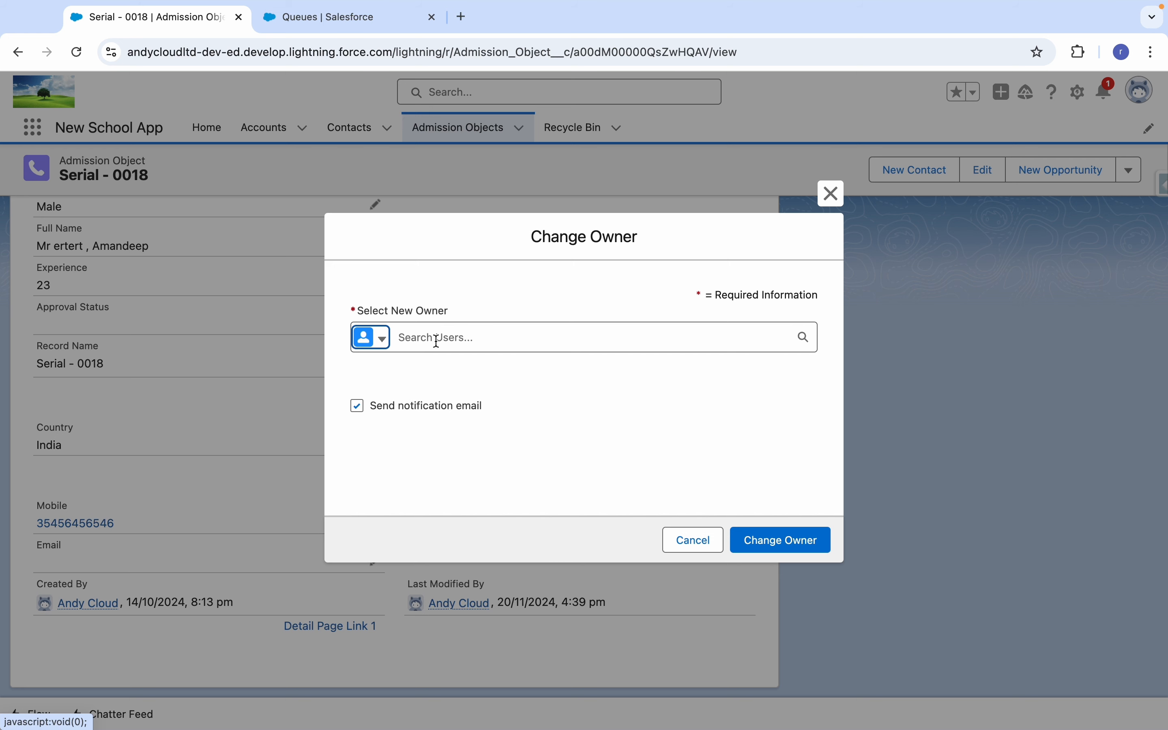
left_click(378, 338)
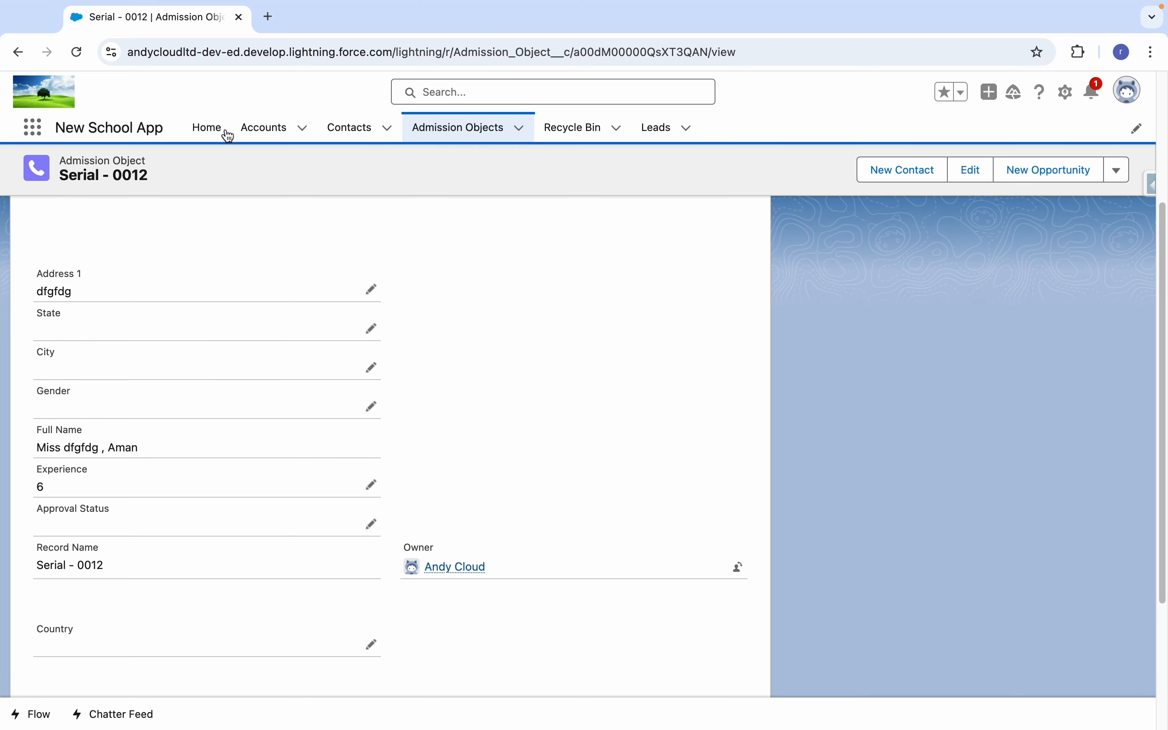
Reload the Serial - 0012 record and change its owner to the queue New Queue.
left_click(78, 53)
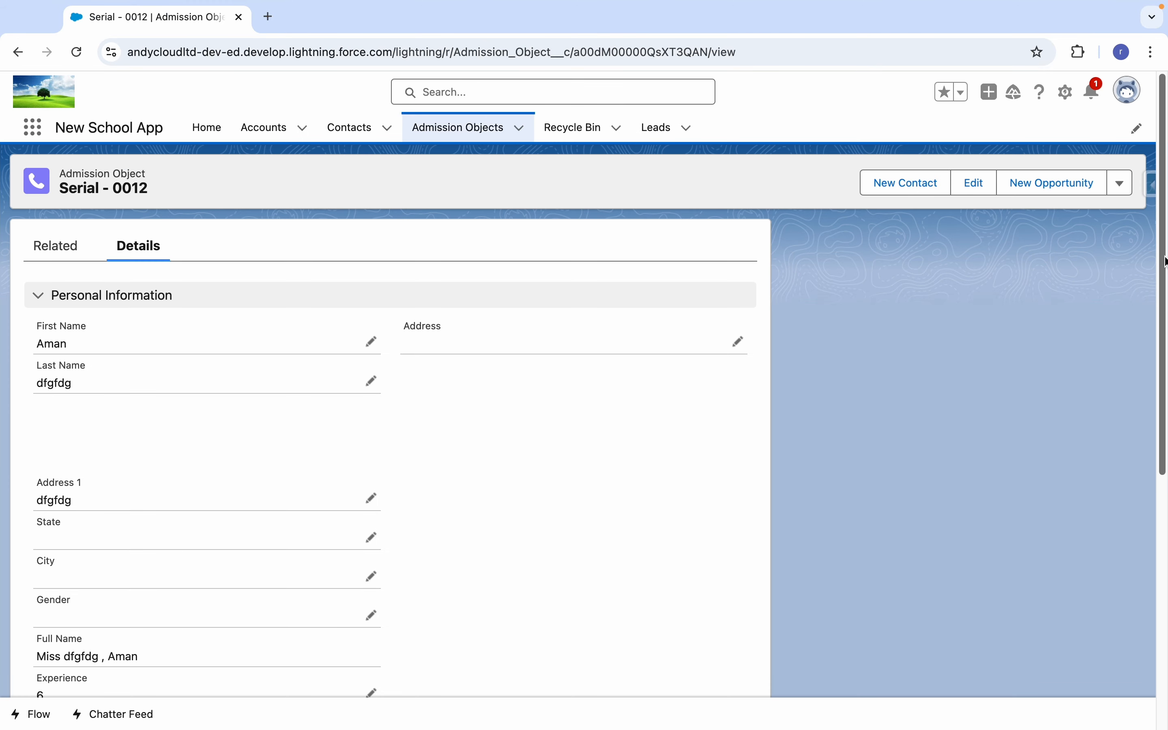
left_click_drag(1164, 285, 1164, 448)
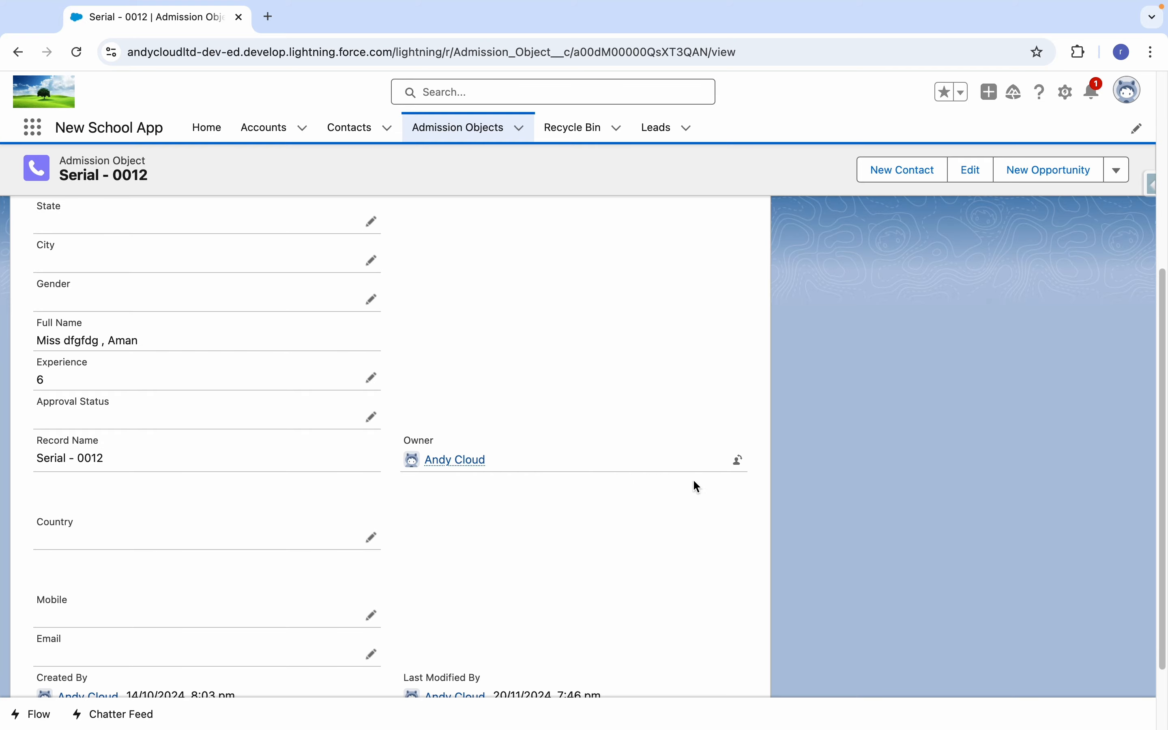
left_click(740, 463)
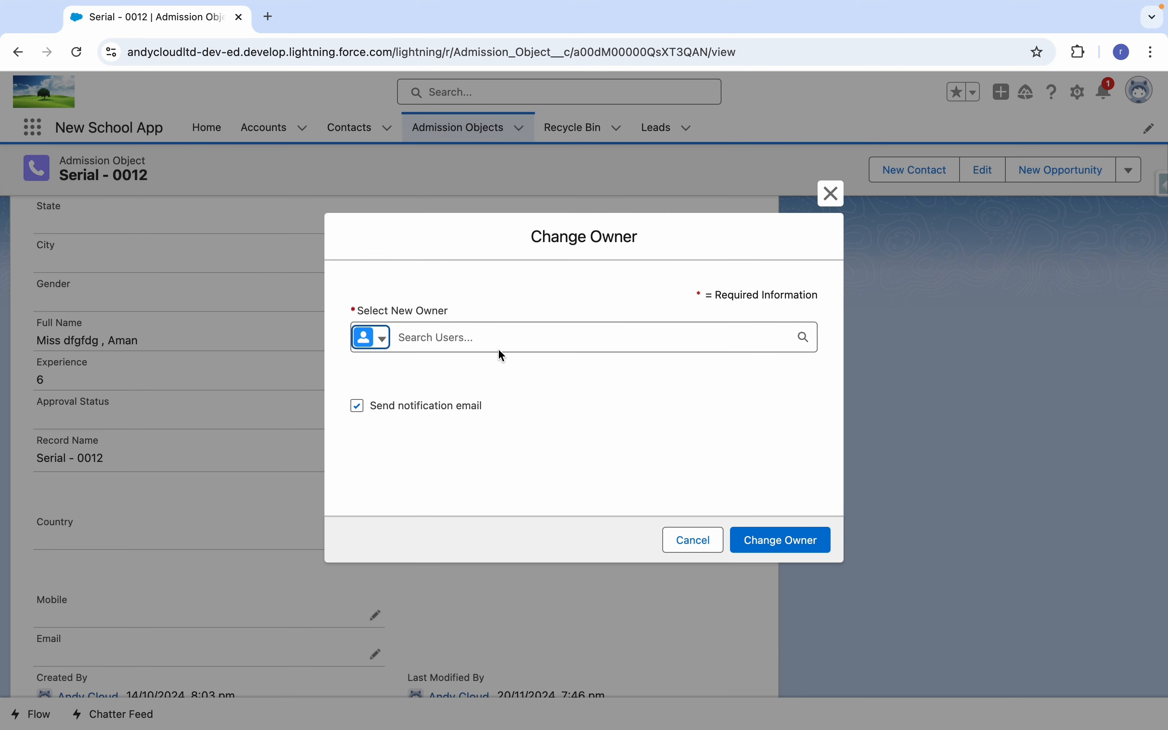
left_click(380, 341)
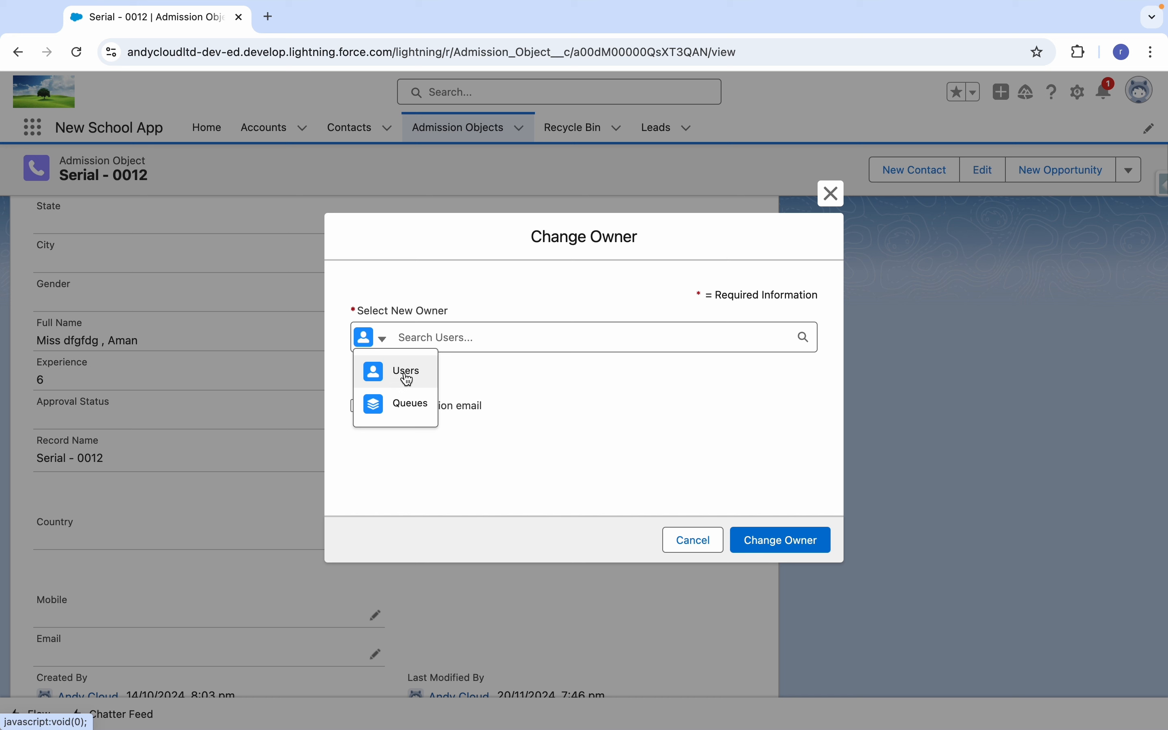
left_click(409, 400)
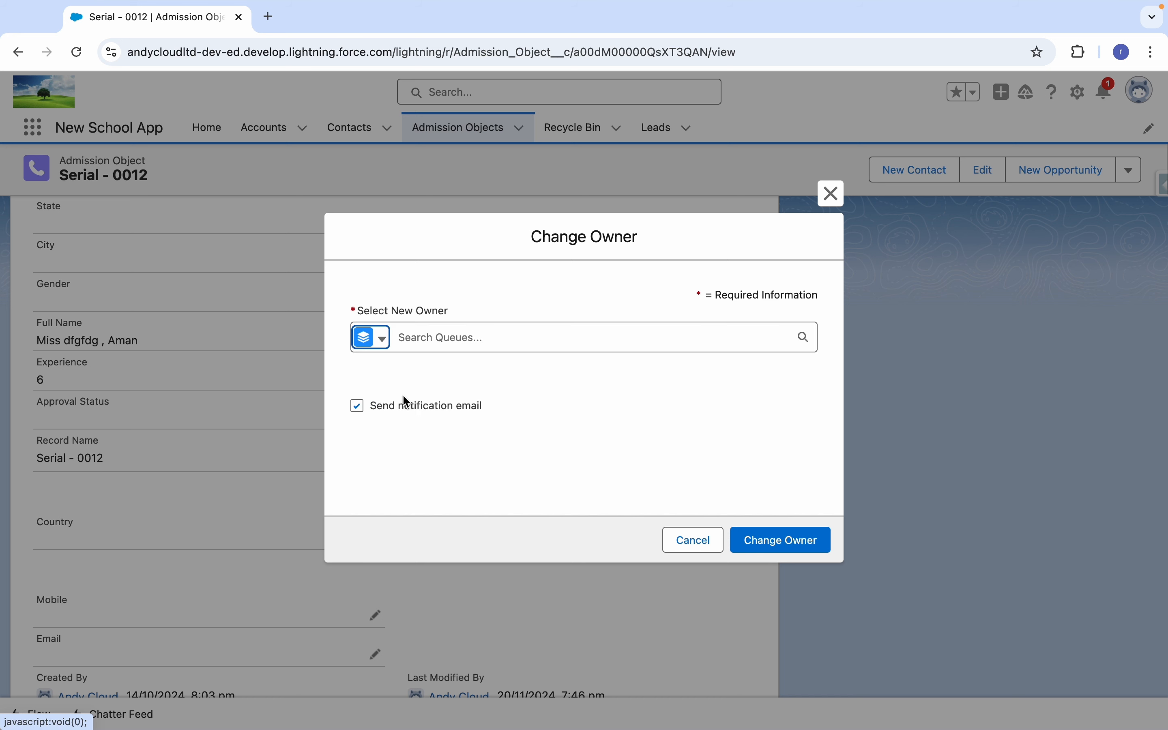
left_click(455, 335)
type("new")
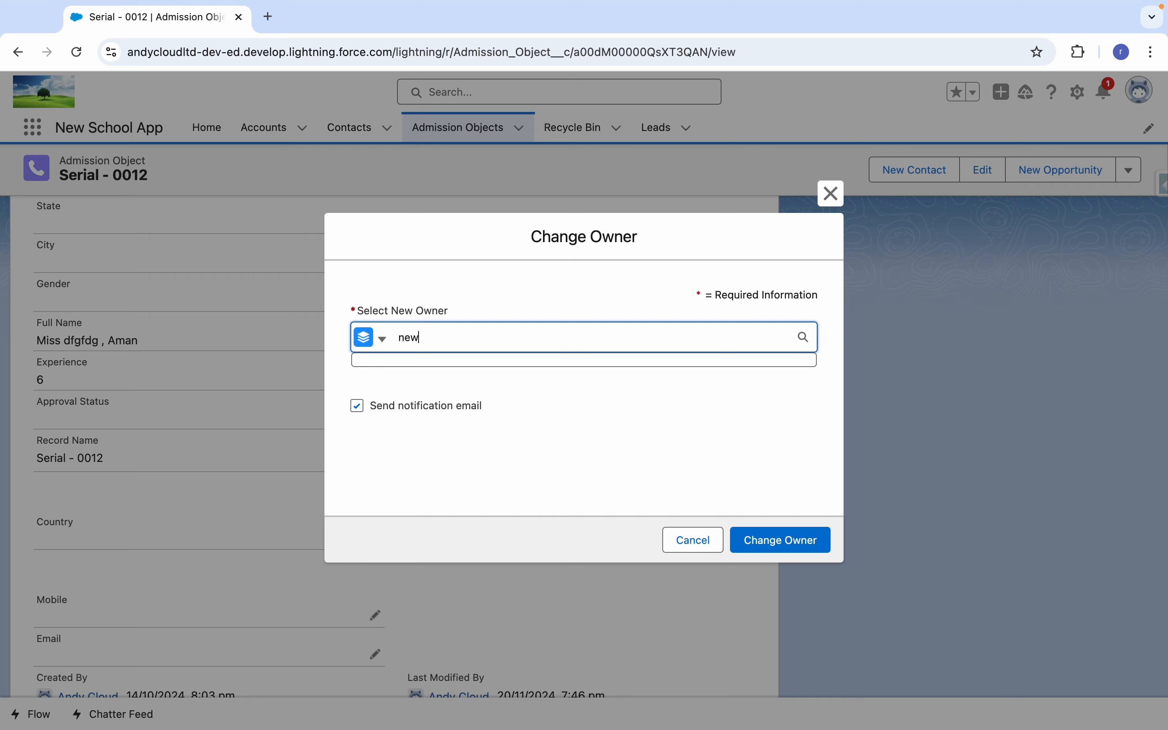
left_click(427, 408)
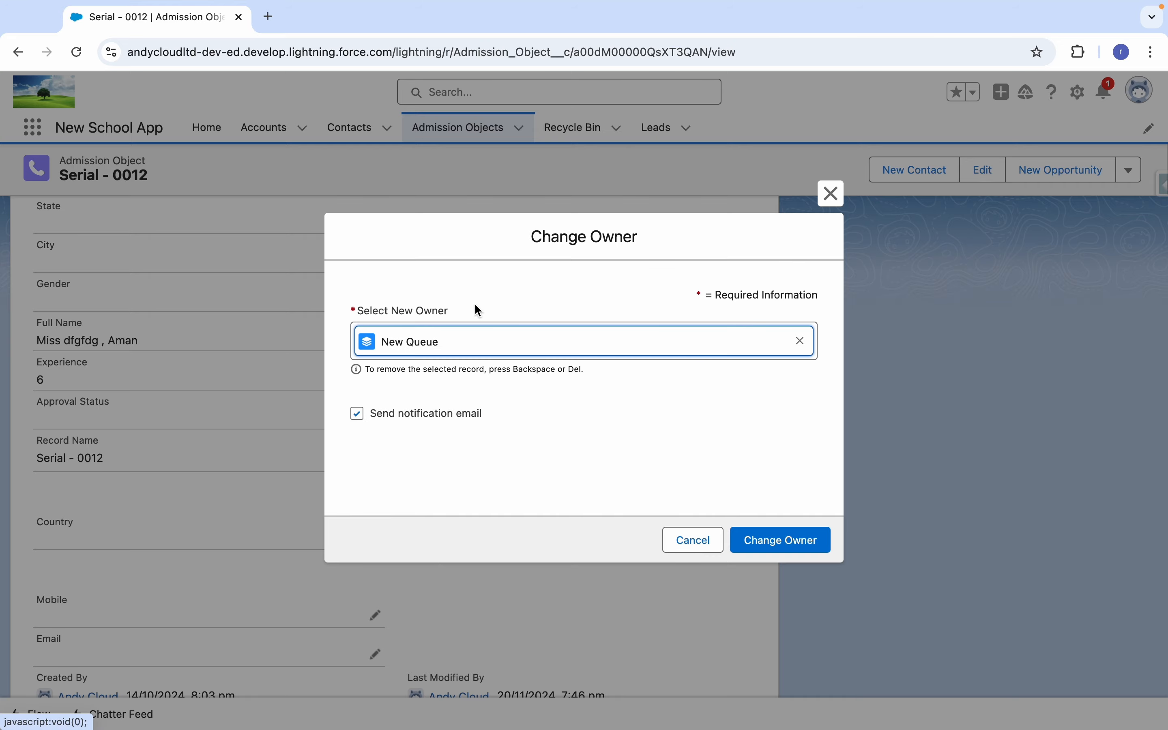
left_click(799, 543)
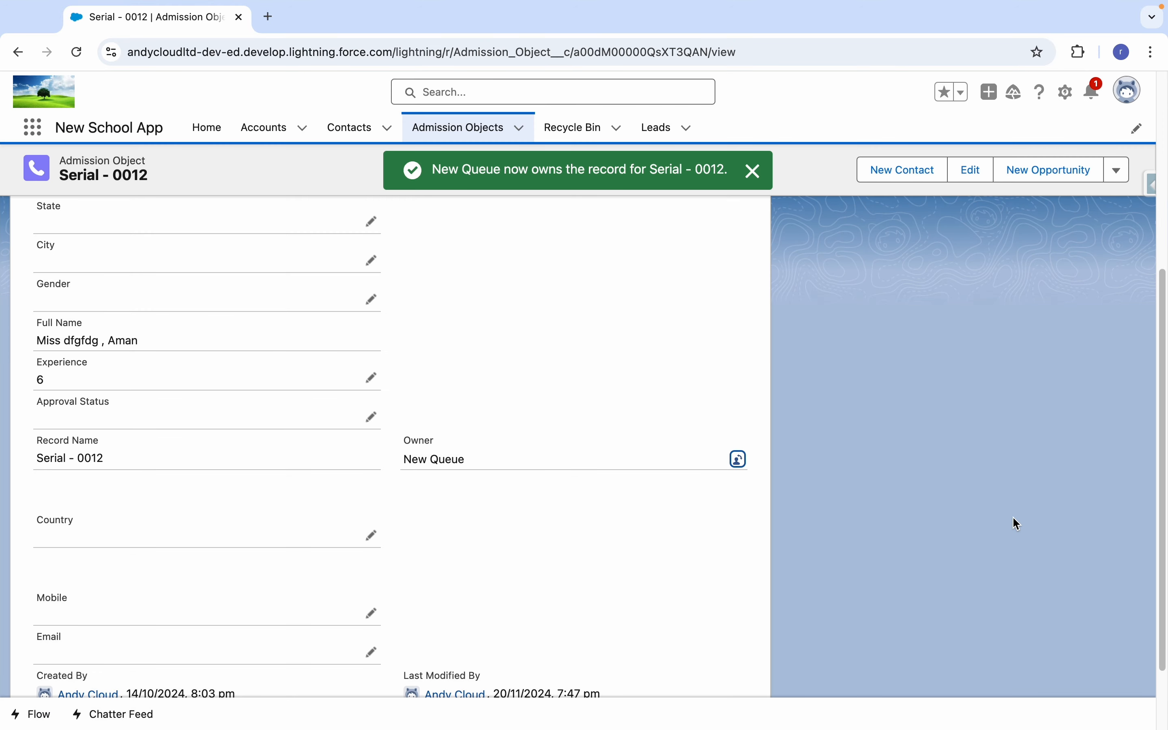
Examine which groups of users the Serial - 0012 record is shared with and close the sharing settings.
left_click(863, 398)
left_click(1118, 169)
left_click(1081, 394)
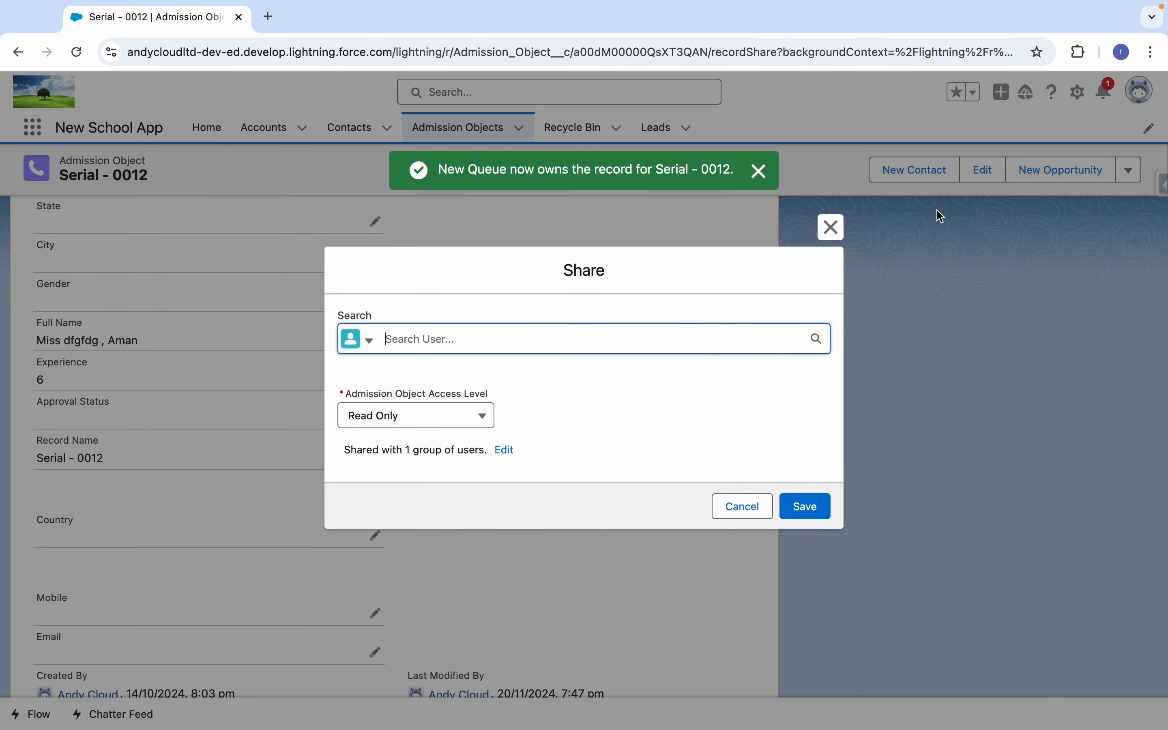
left_click(504, 451)
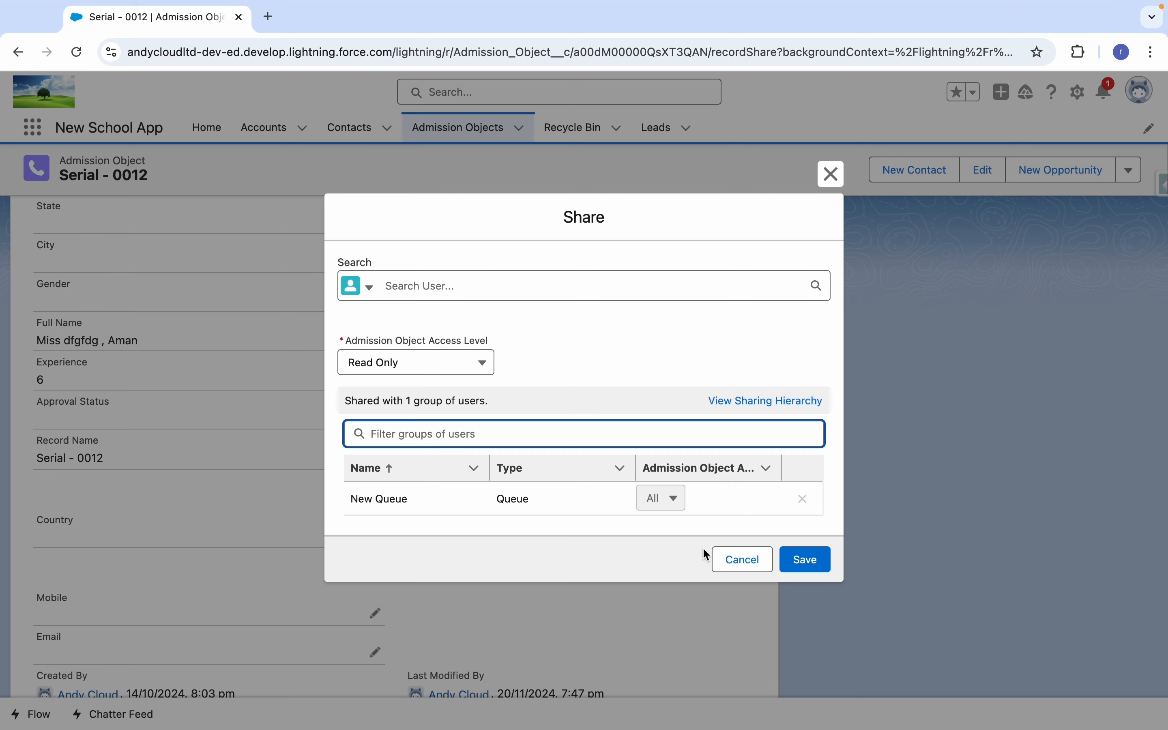
left_click(744, 560)
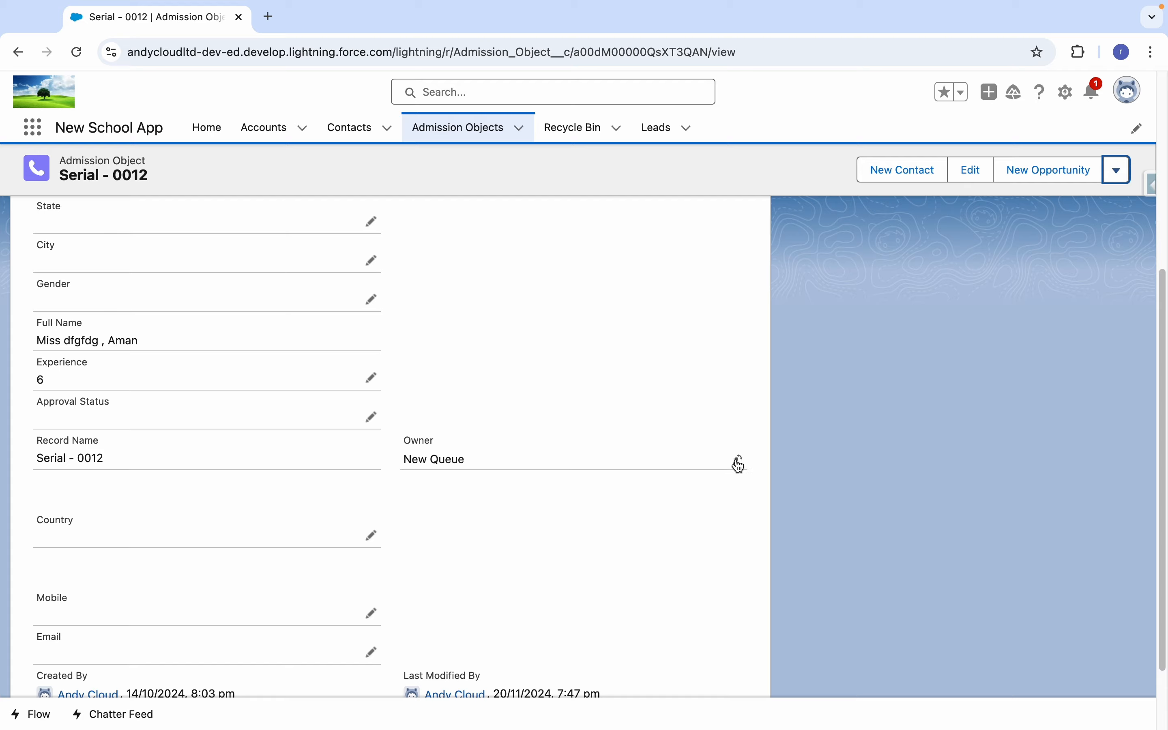
Change the owner of Serial - 0012 back to the original user and reload the record.
left_click(738, 459)
left_click(461, 337)
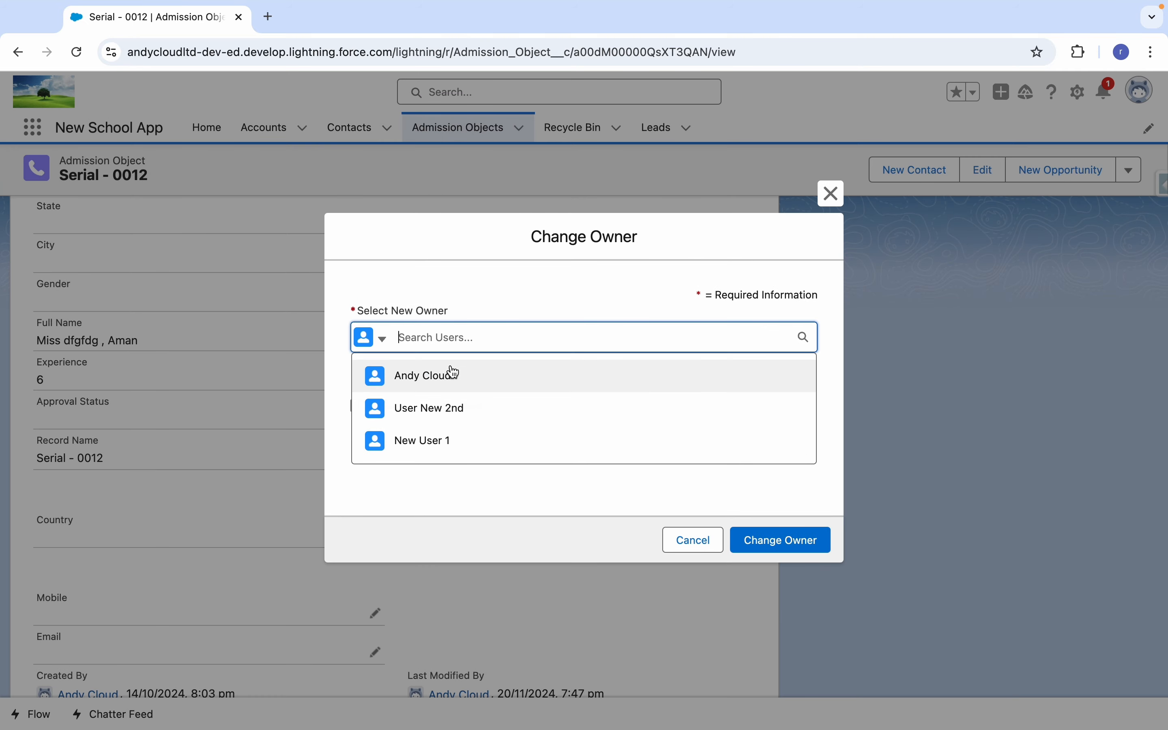
left_click(453, 374)
left_click(788, 550)
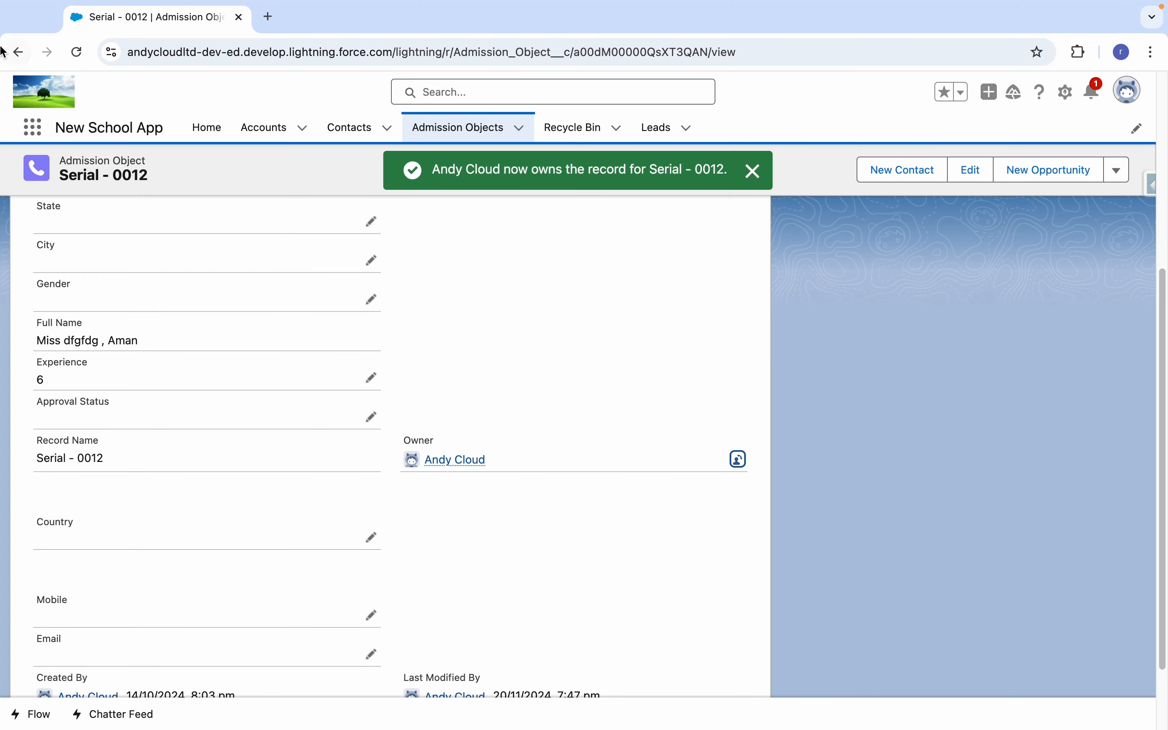
left_click(76, 52)
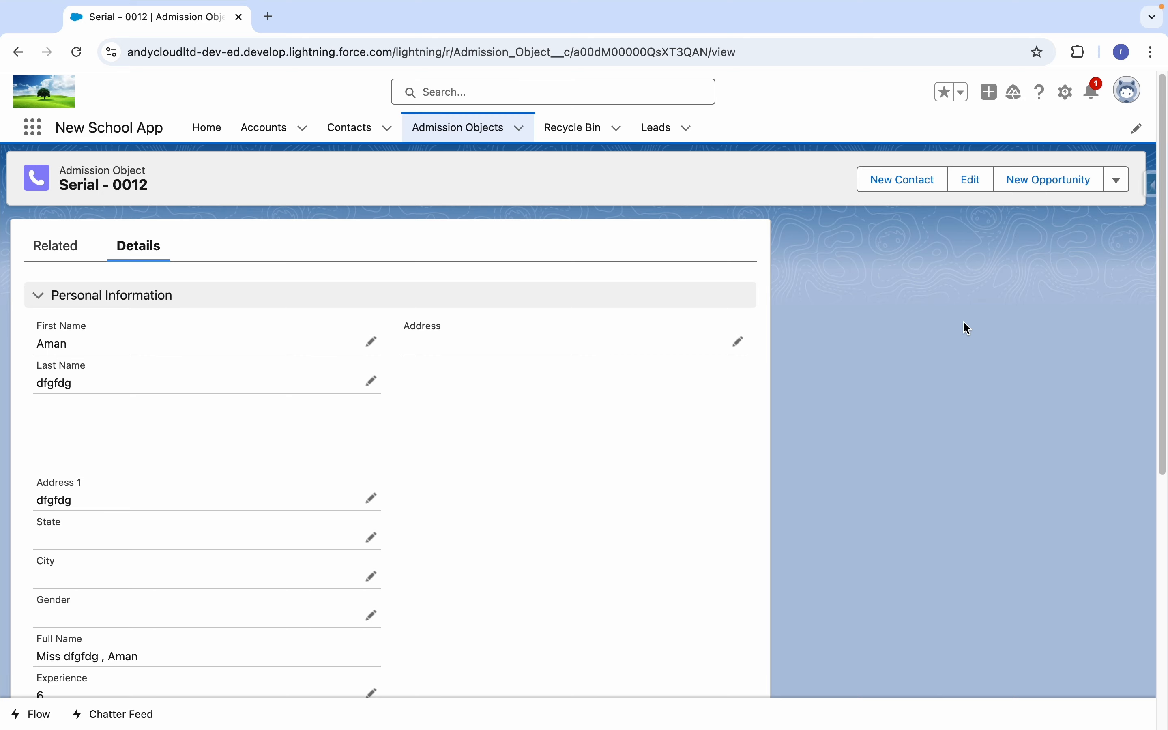
Switch to the Word document and highlight in turn the statements on users, queues as record owners and public groups for sharing access.
key("ctrl+Left")
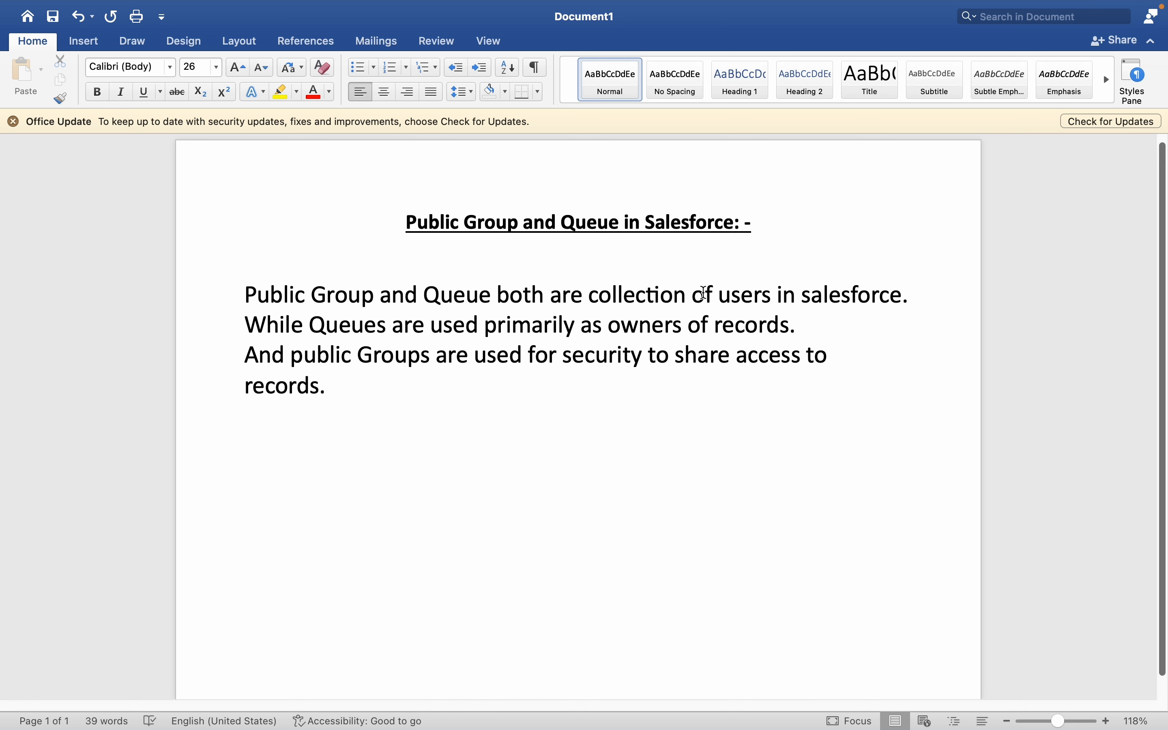
left_click_drag(247, 295, 882, 293)
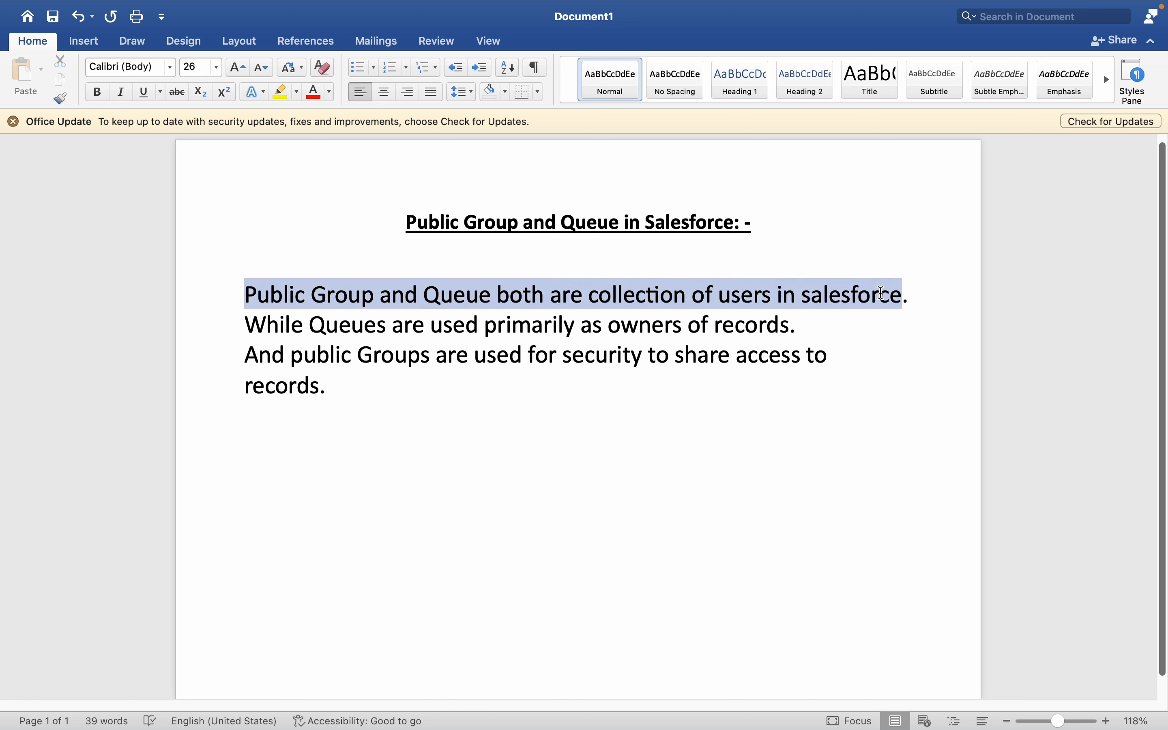
left_click(454, 346)
left_click_drag(310, 326, 790, 329)
left_click(475, 379)
left_click_drag(274, 349, 657, 380)
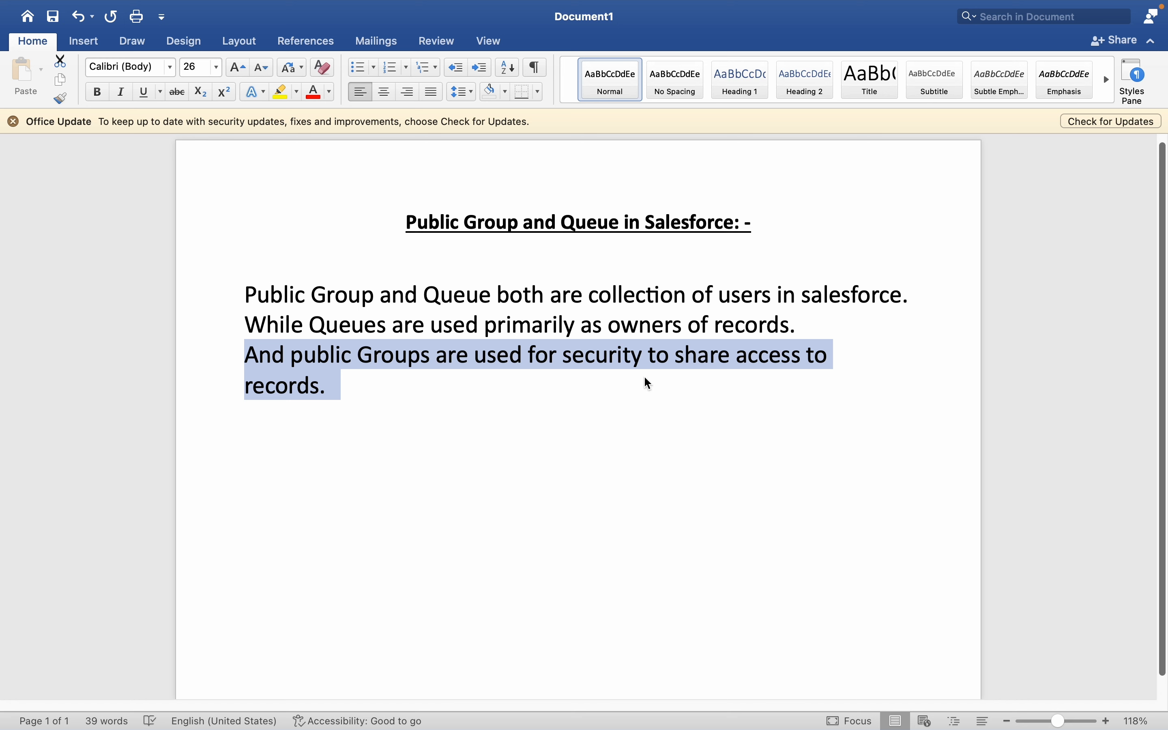